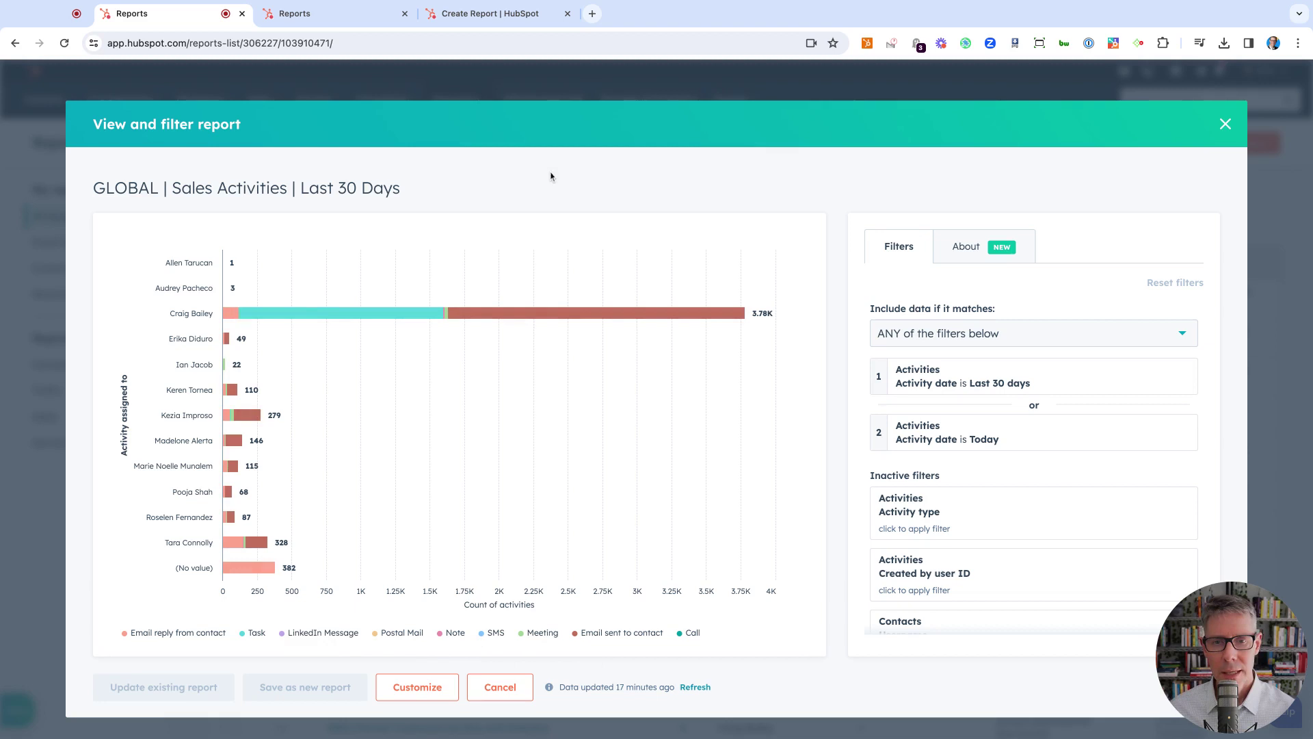
Check a rep's bar breakdown, then switch to the Completed activities report tab.
mouse_move(424, 311)
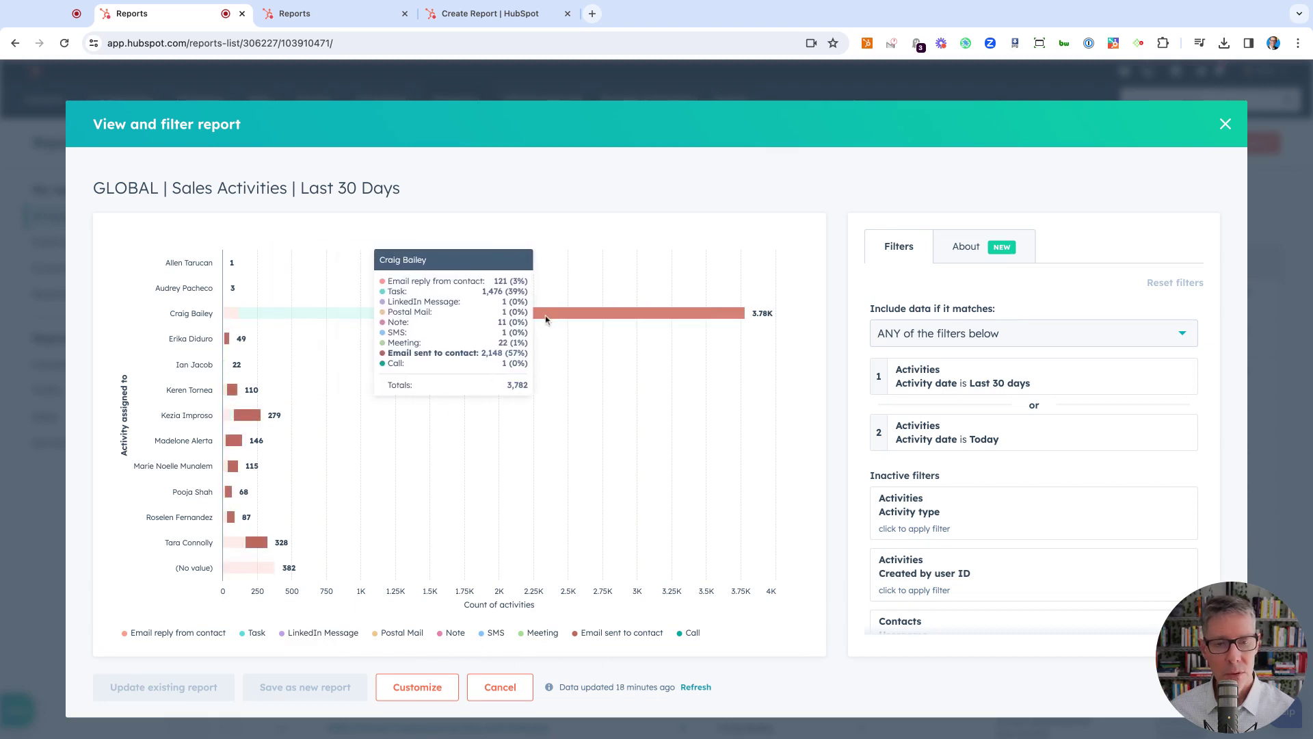
left_click(322, 14)
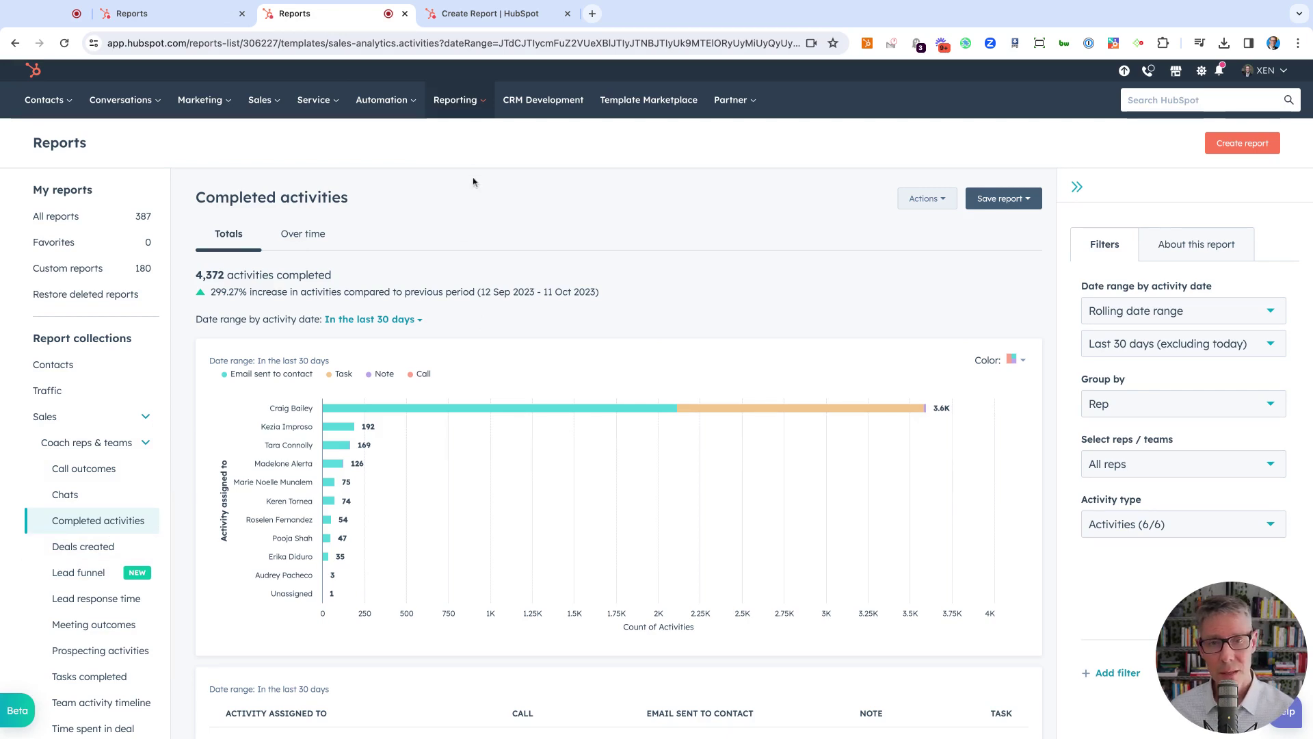
left_click(481, 107)
mouse_move(452, 169)
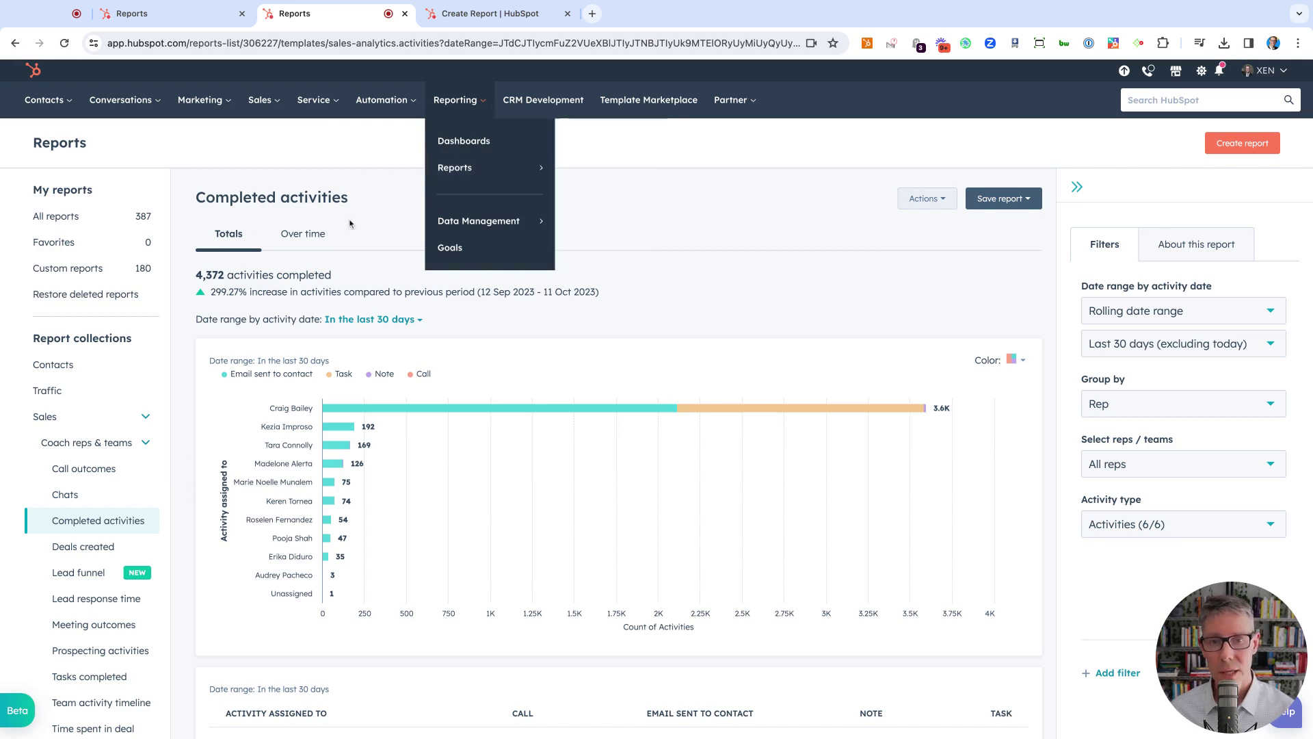
left_click(379, 231)
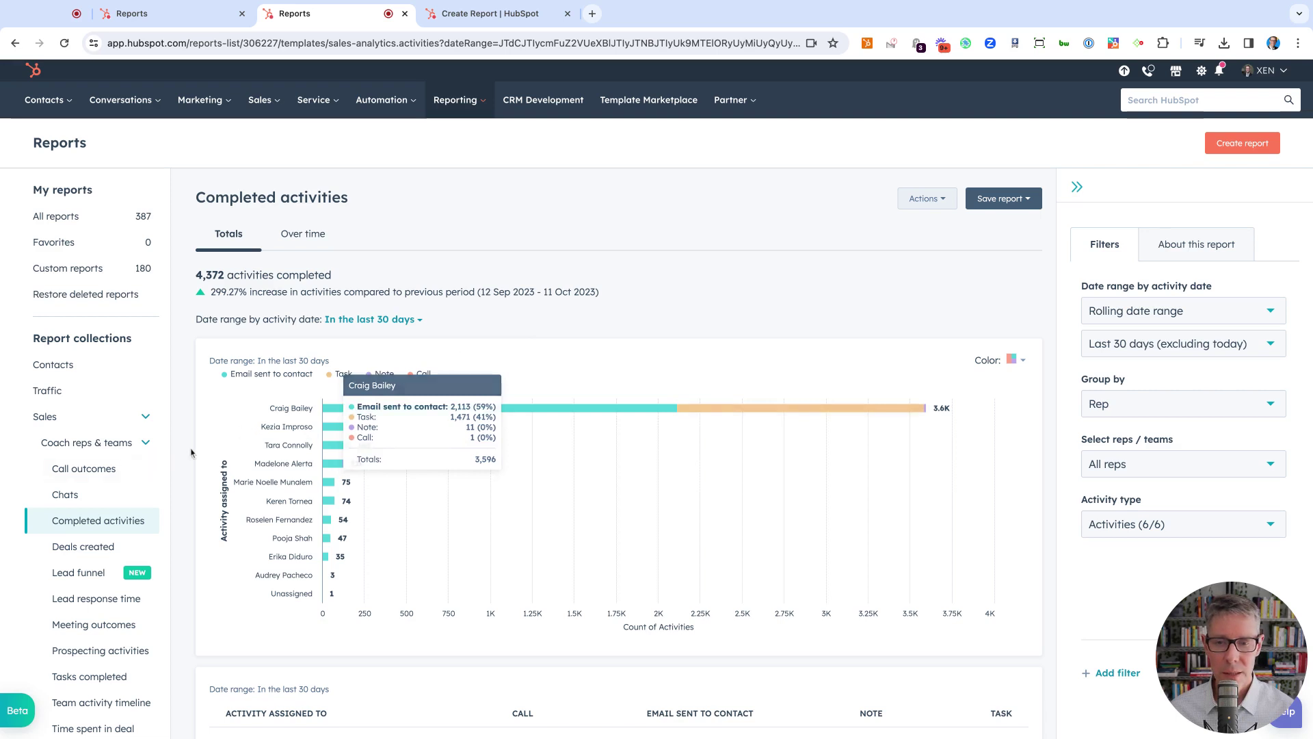
left_click(97, 626)
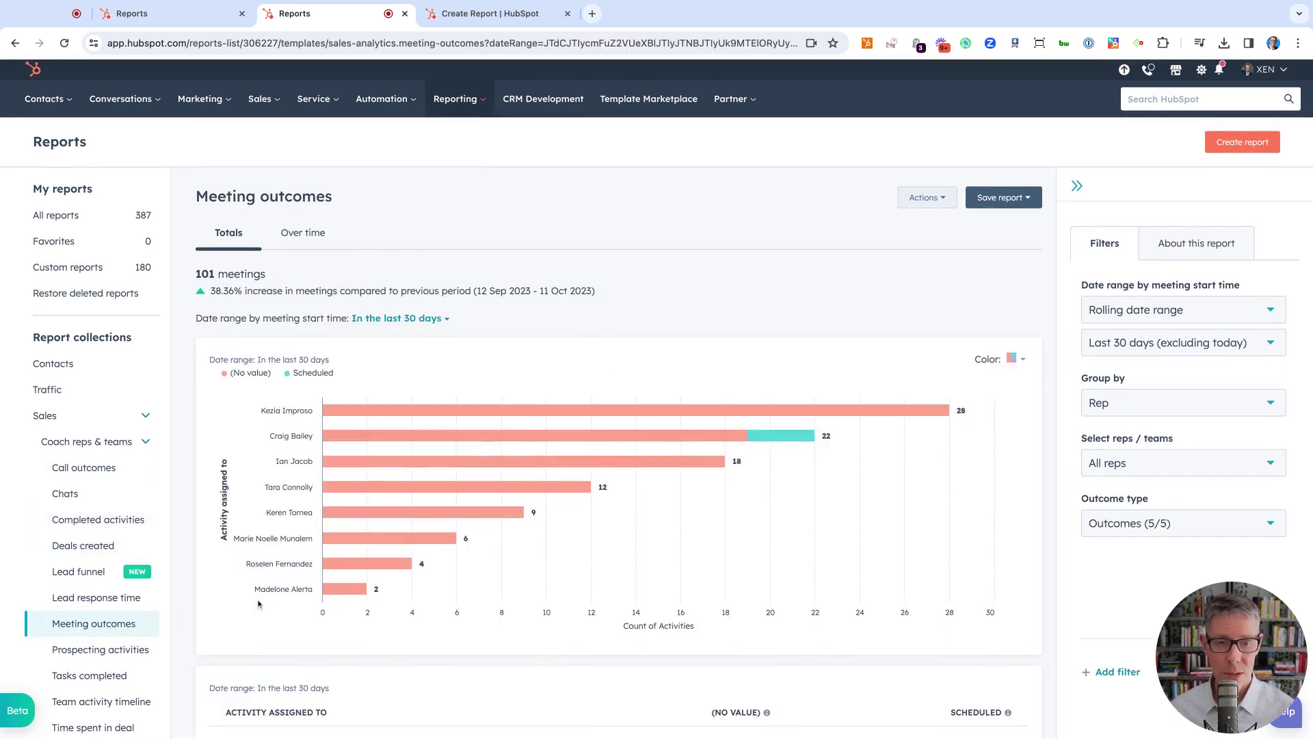
scroll(756, 644, "down", 3)
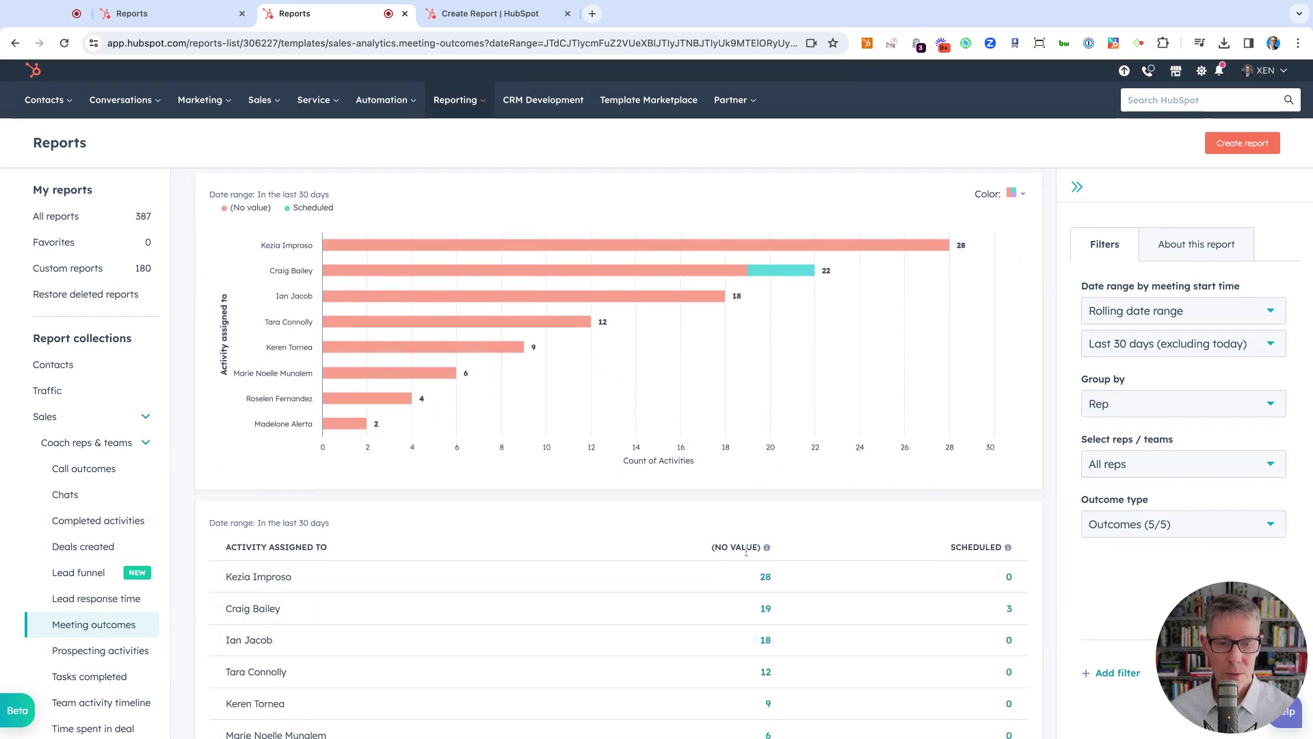
scroll(761, 550, "down", 2)
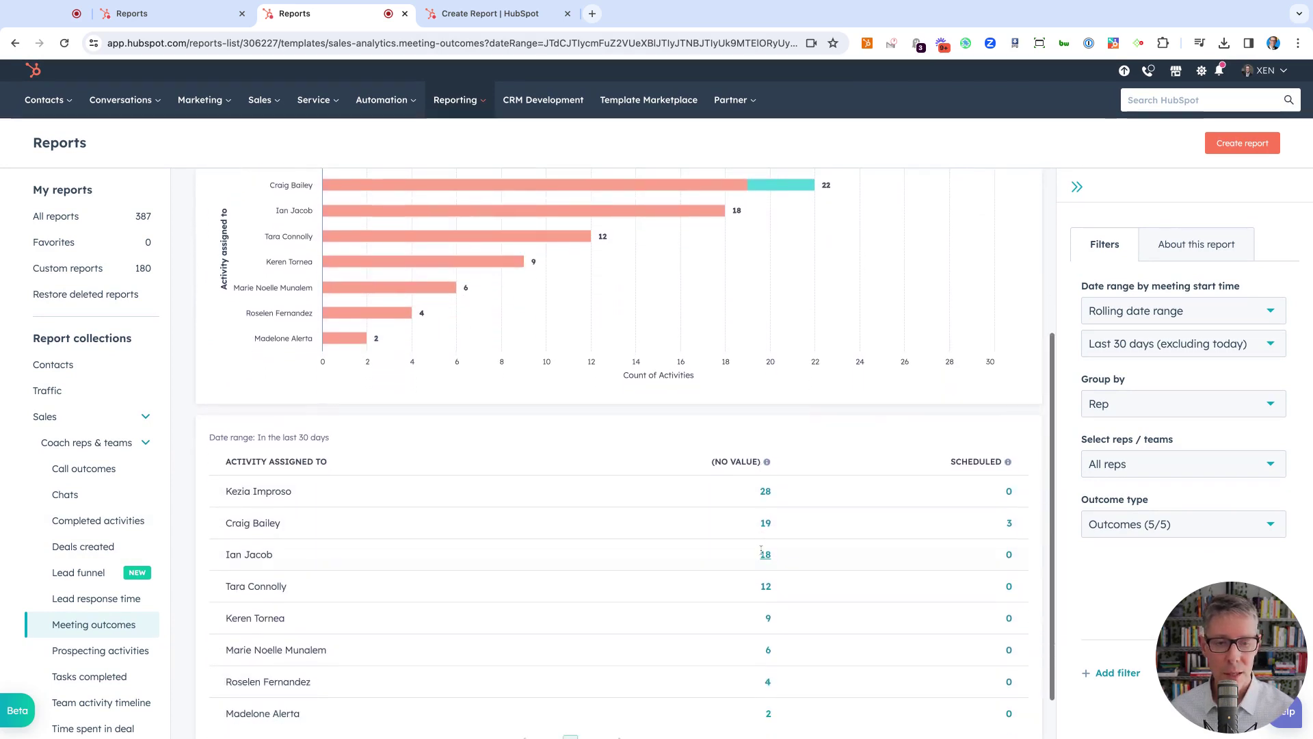
scroll(191, 558, "up", 5)
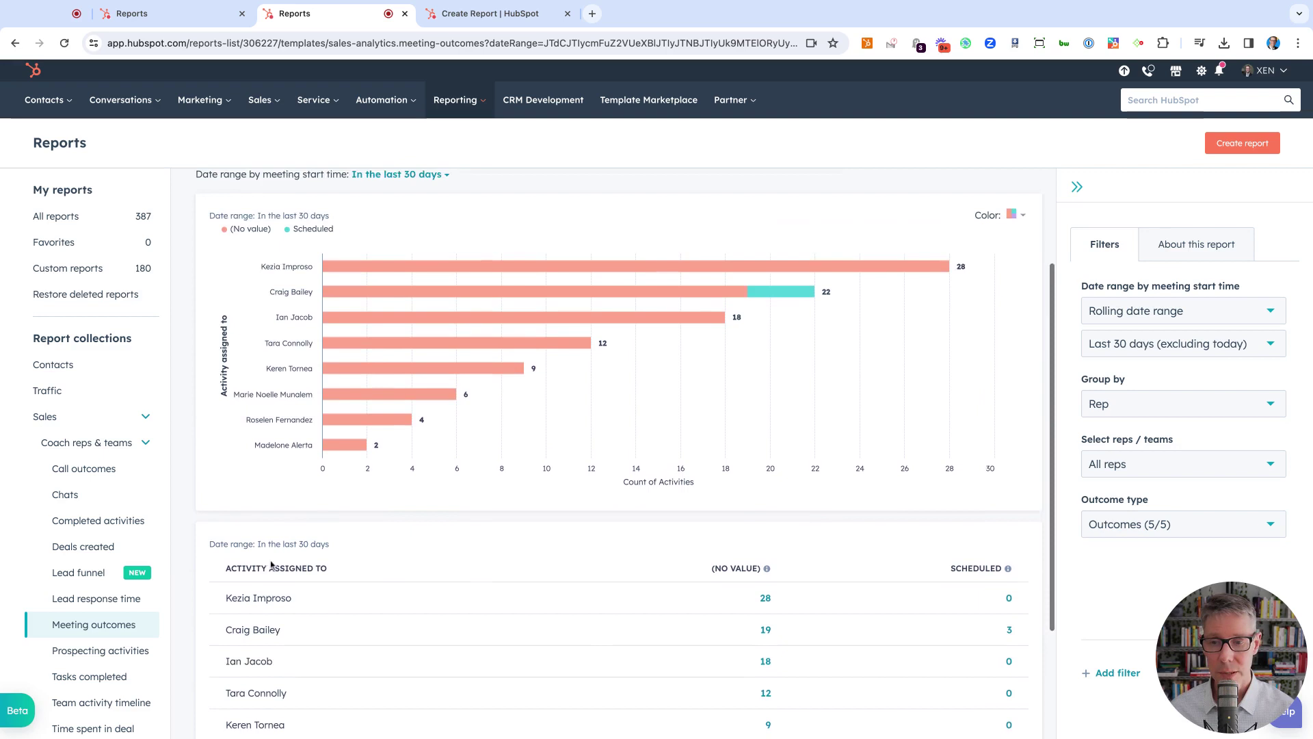
left_click(81, 524)
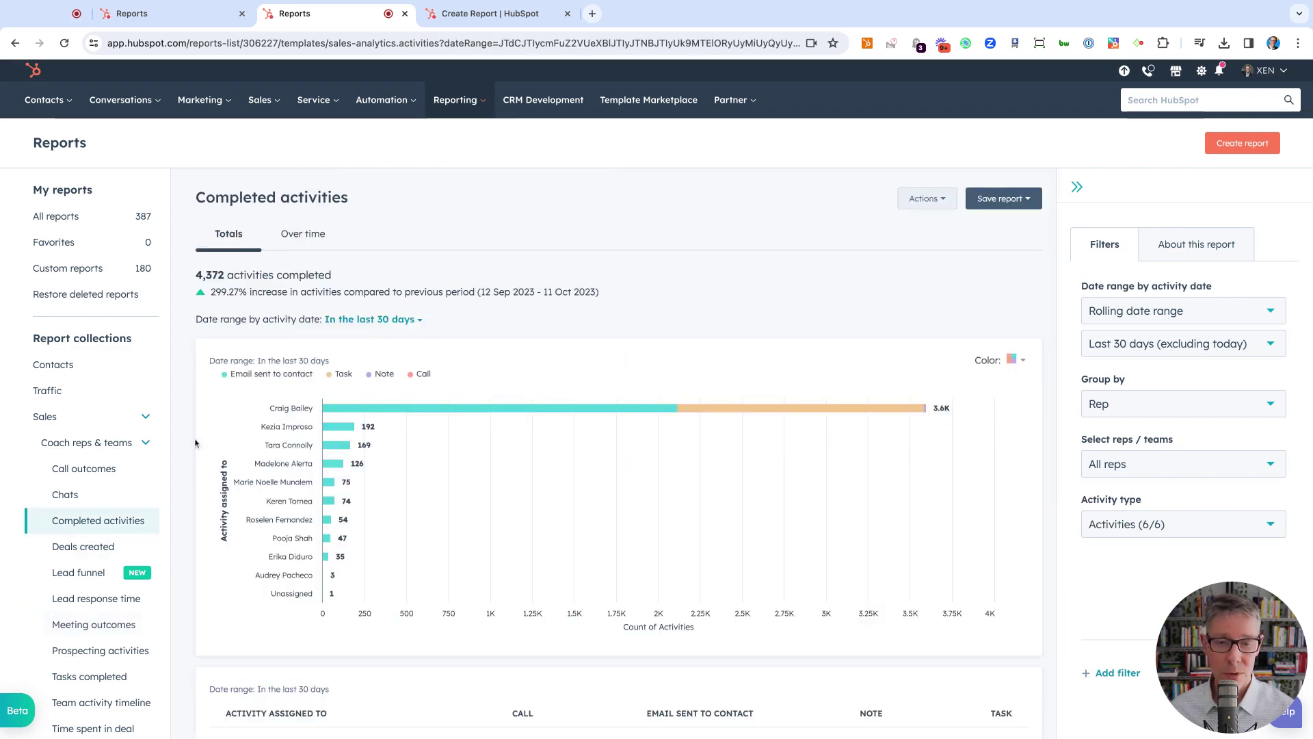
mouse_move(547, 407)
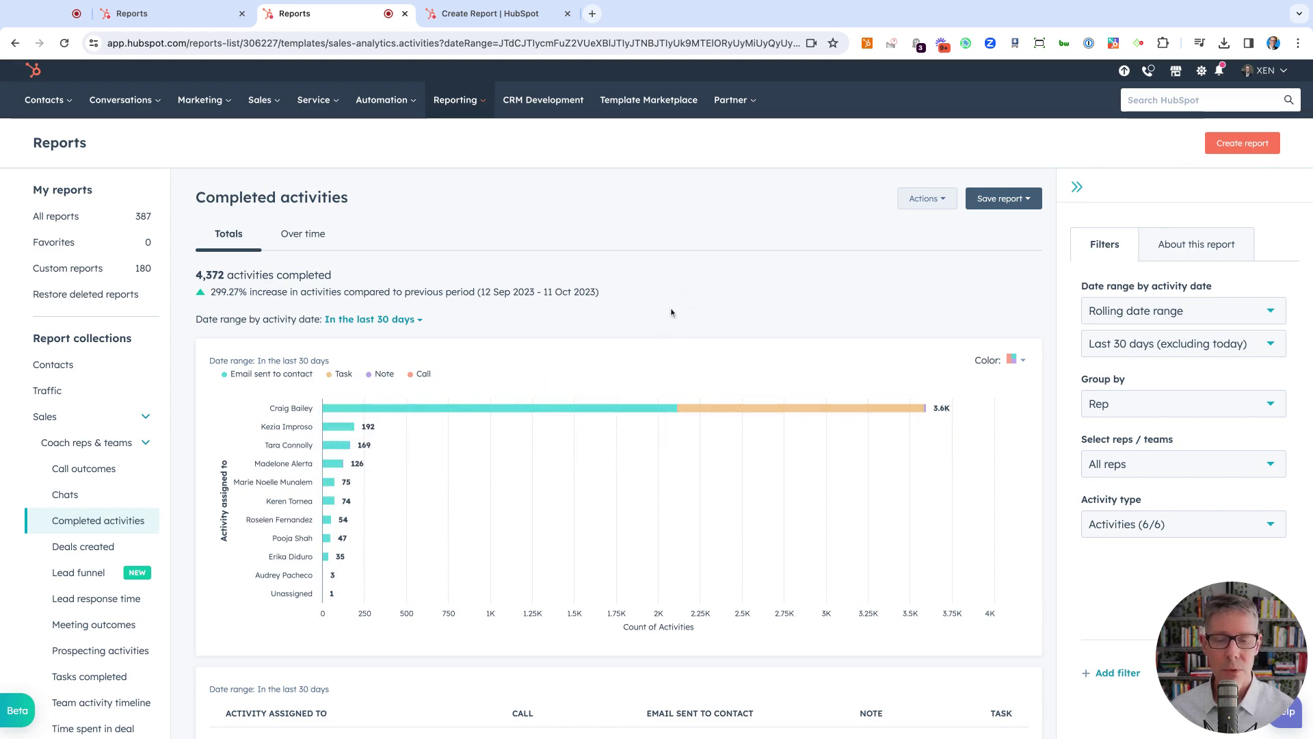
Start a new report in the Custom Report Builder from the Create Report tab.
key("ctrl+shift+Tab")
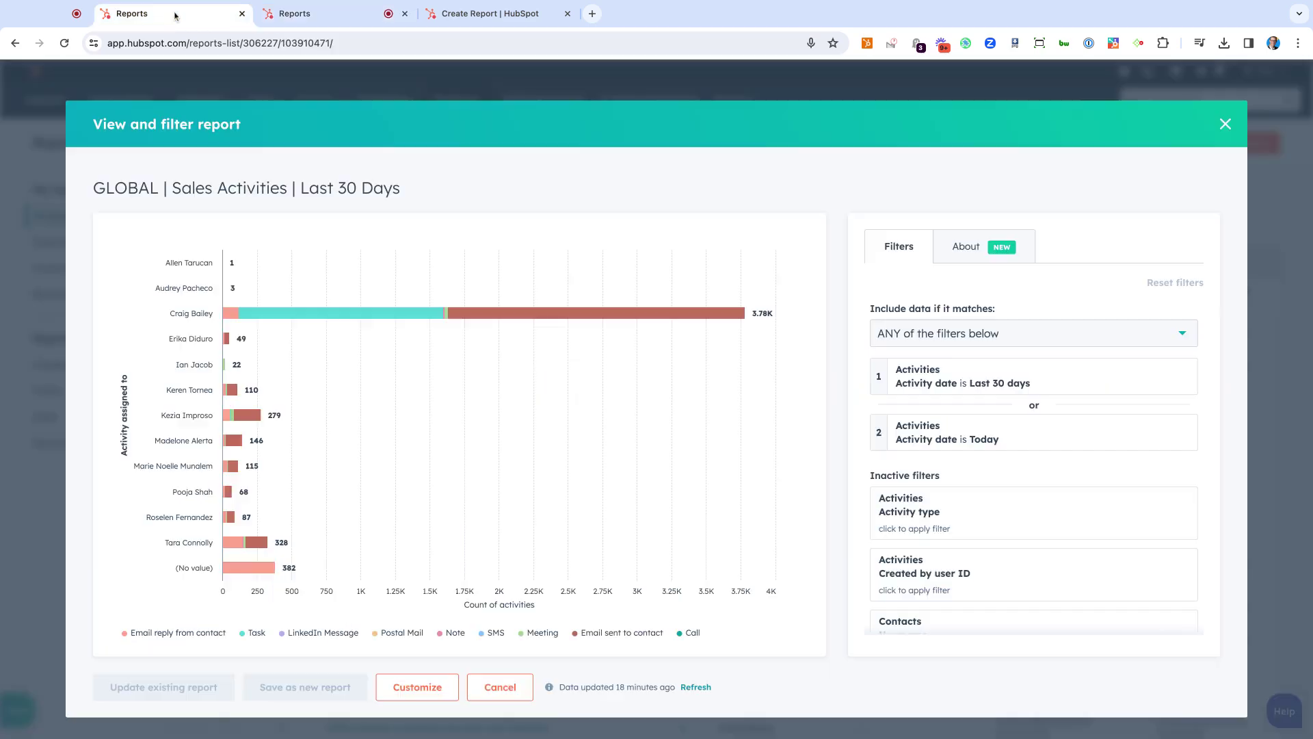
left_click(493, 14)
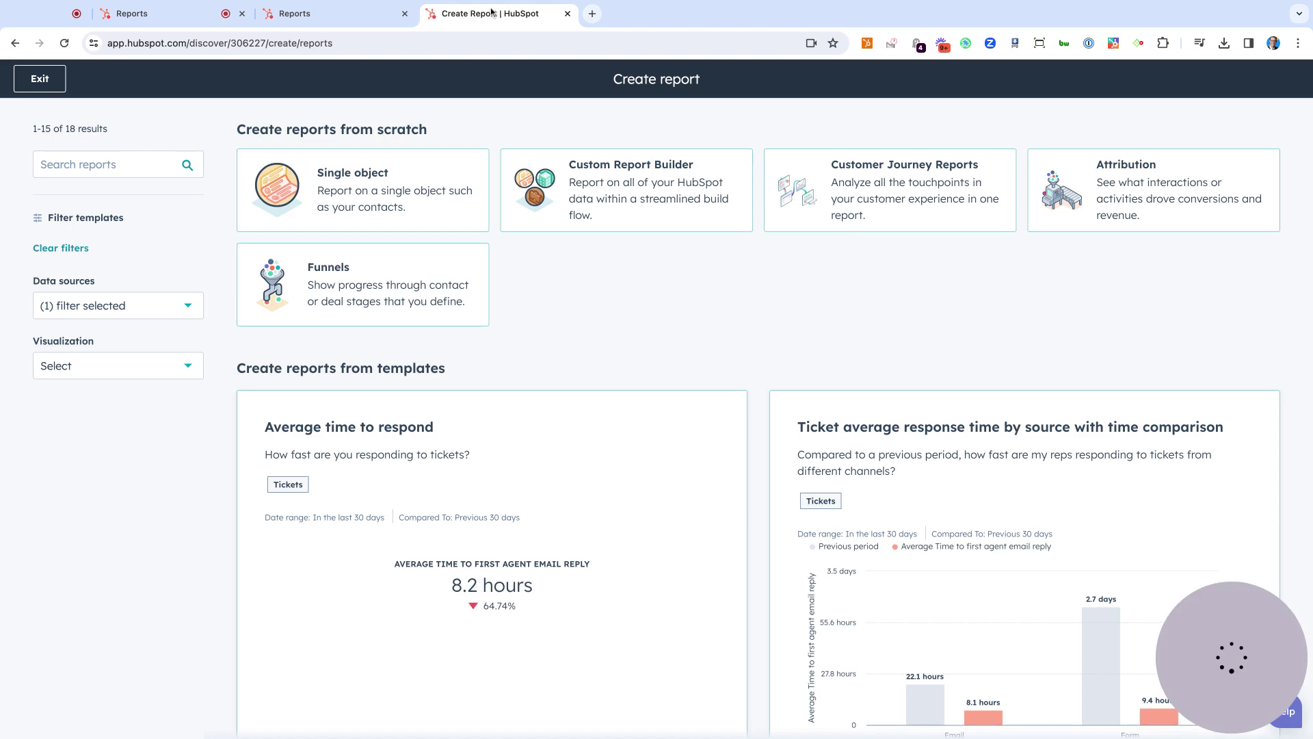
left_click(629, 183)
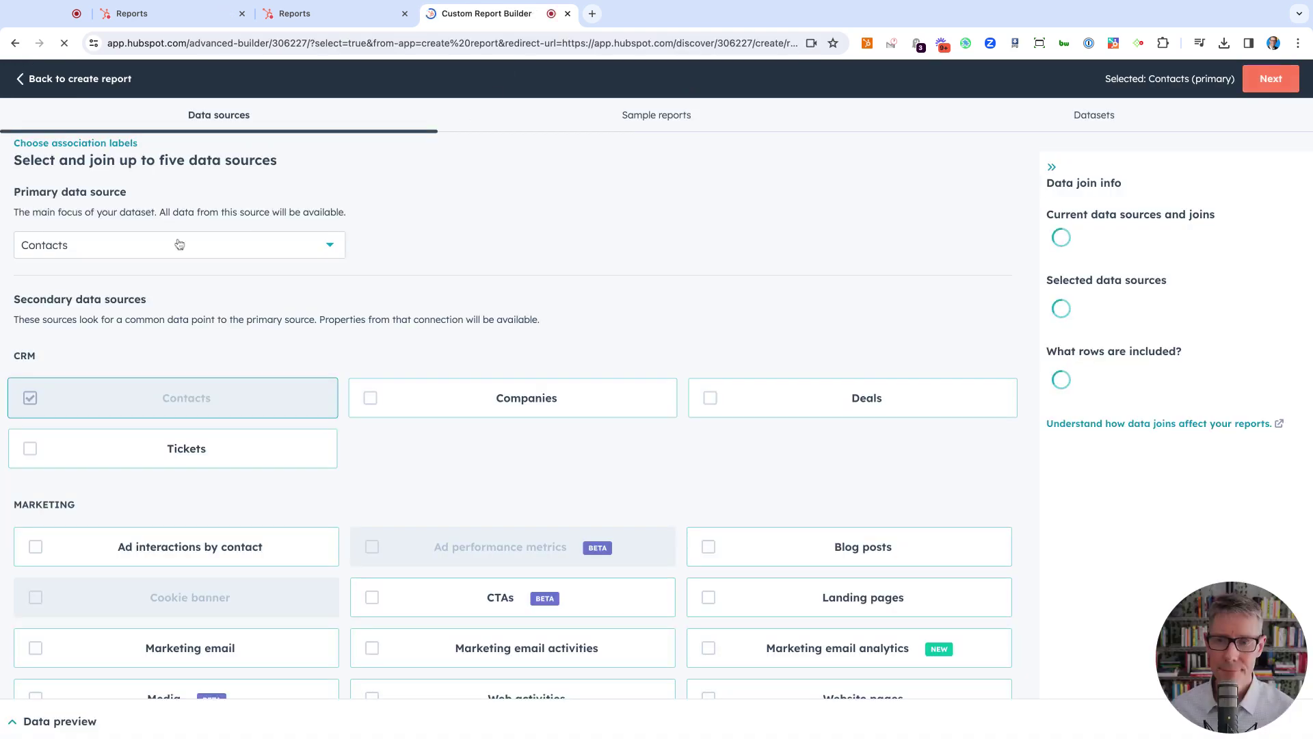
Choose Activities as the primary data source and continue to the builder.
left_click(179, 244)
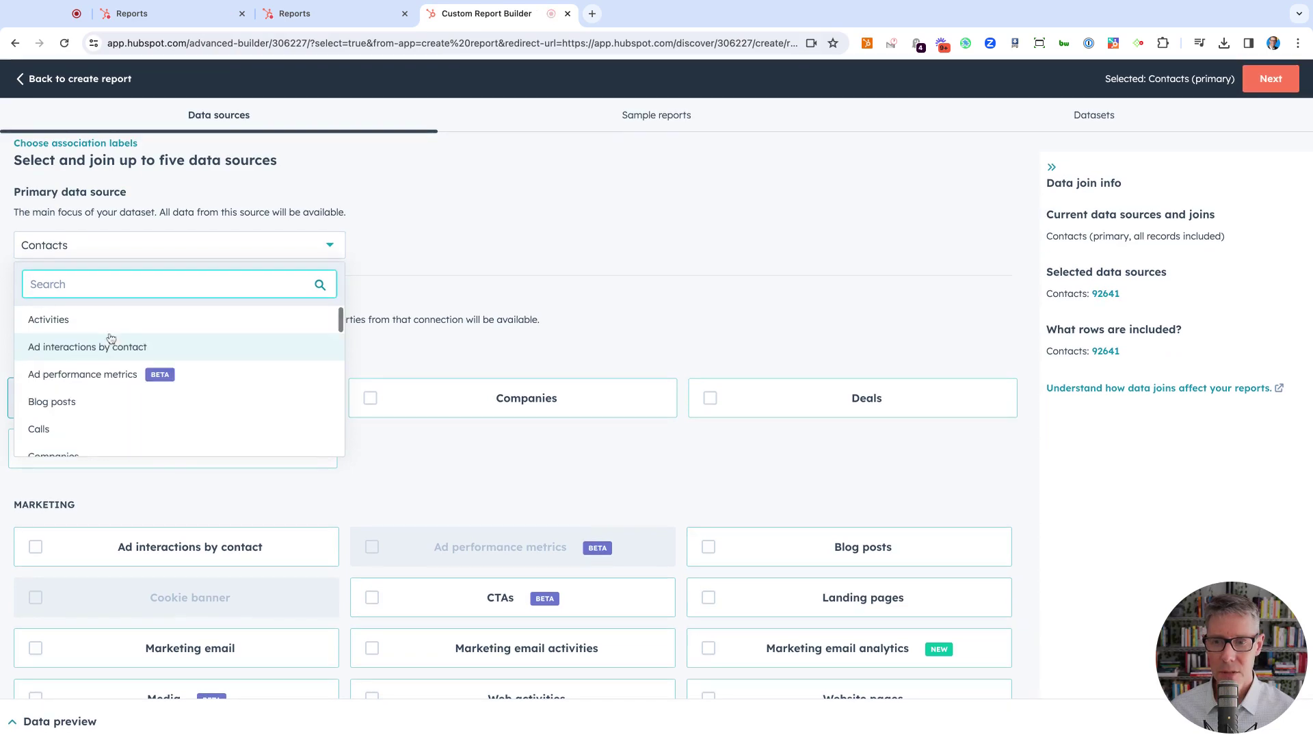
left_click(72, 321)
scroll(586, 305, "down", 5)
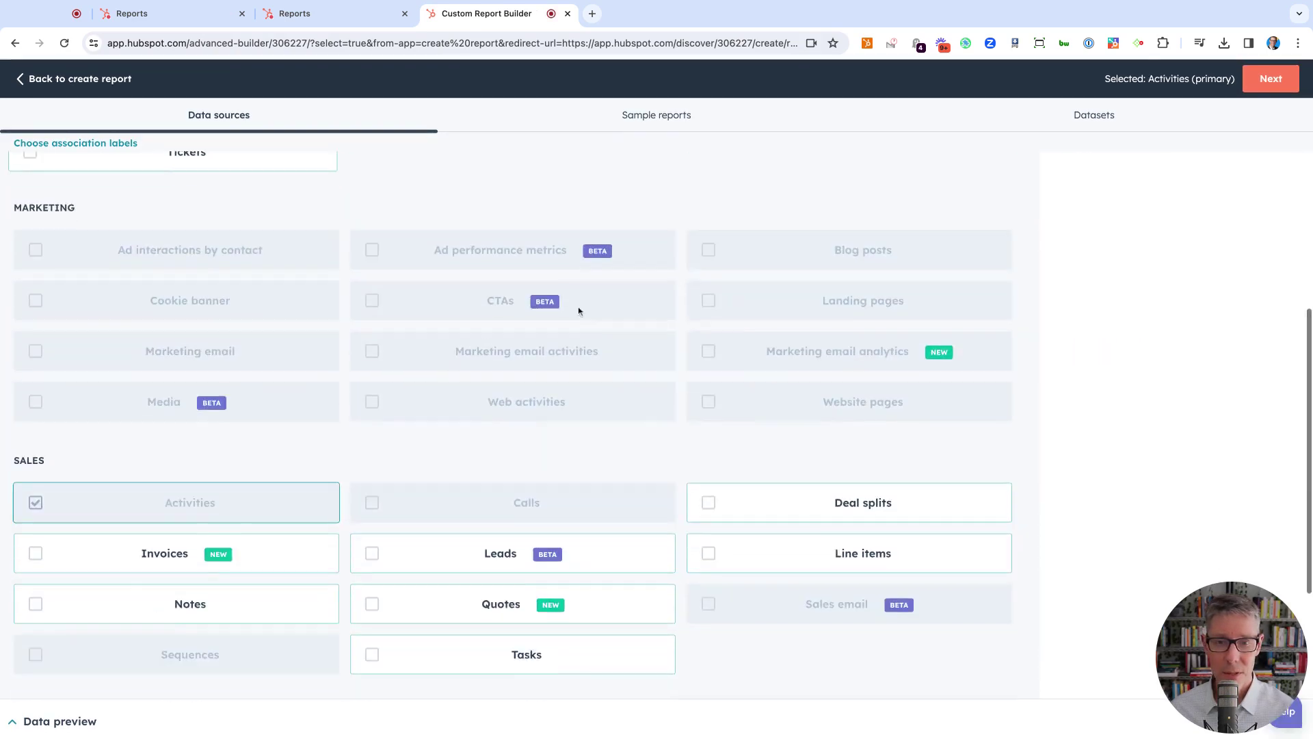
scroll(124, 454, "down", 2)
scroll(190, 385, "up", 3)
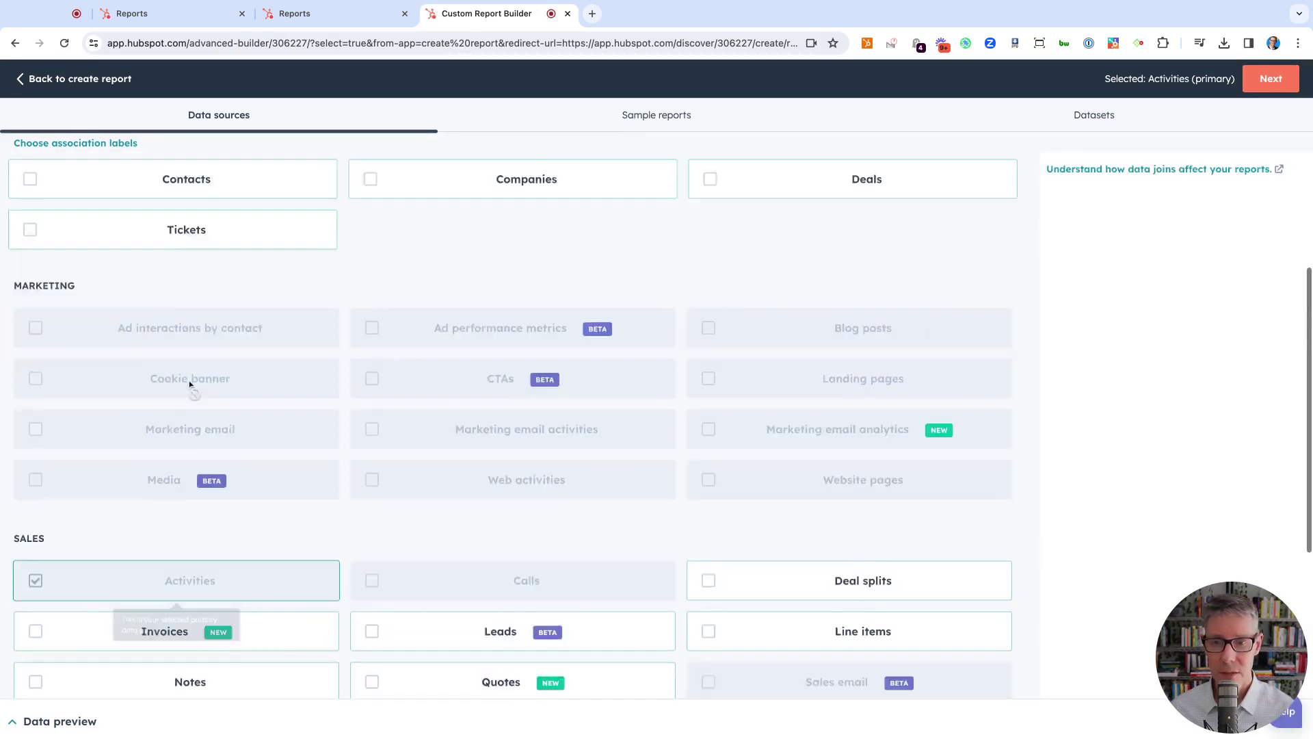
scroll(190, 384, "up", 4)
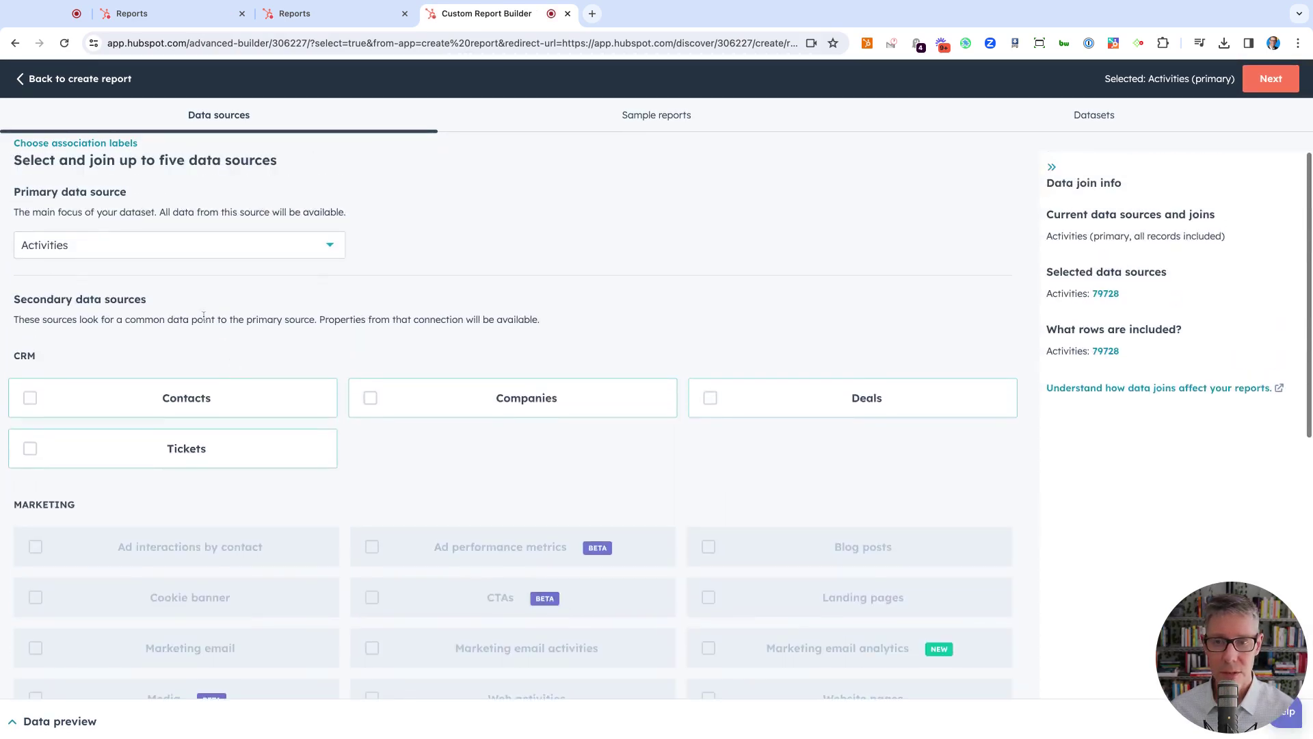
left_click(1268, 84)
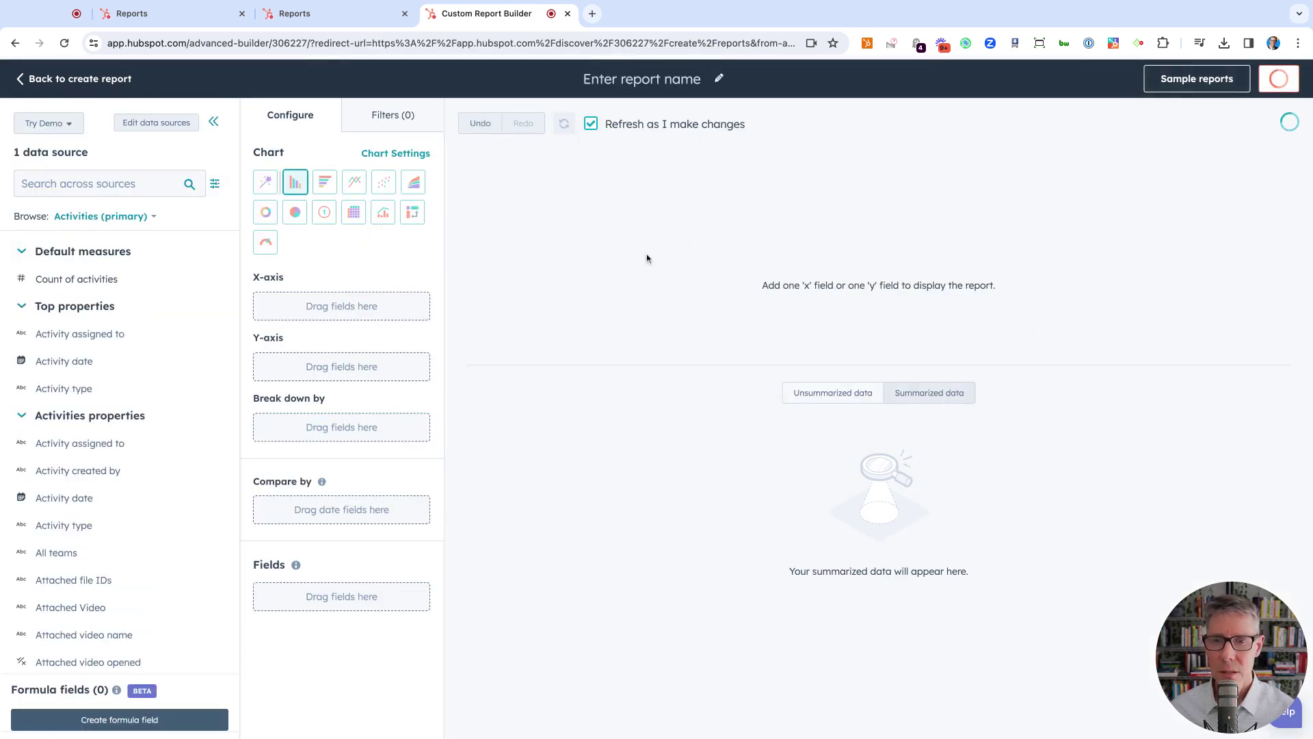
Choose Horizontal bar chart and add Count of activities, Activity assigned to and Activity type fields.
left_click(326, 189)
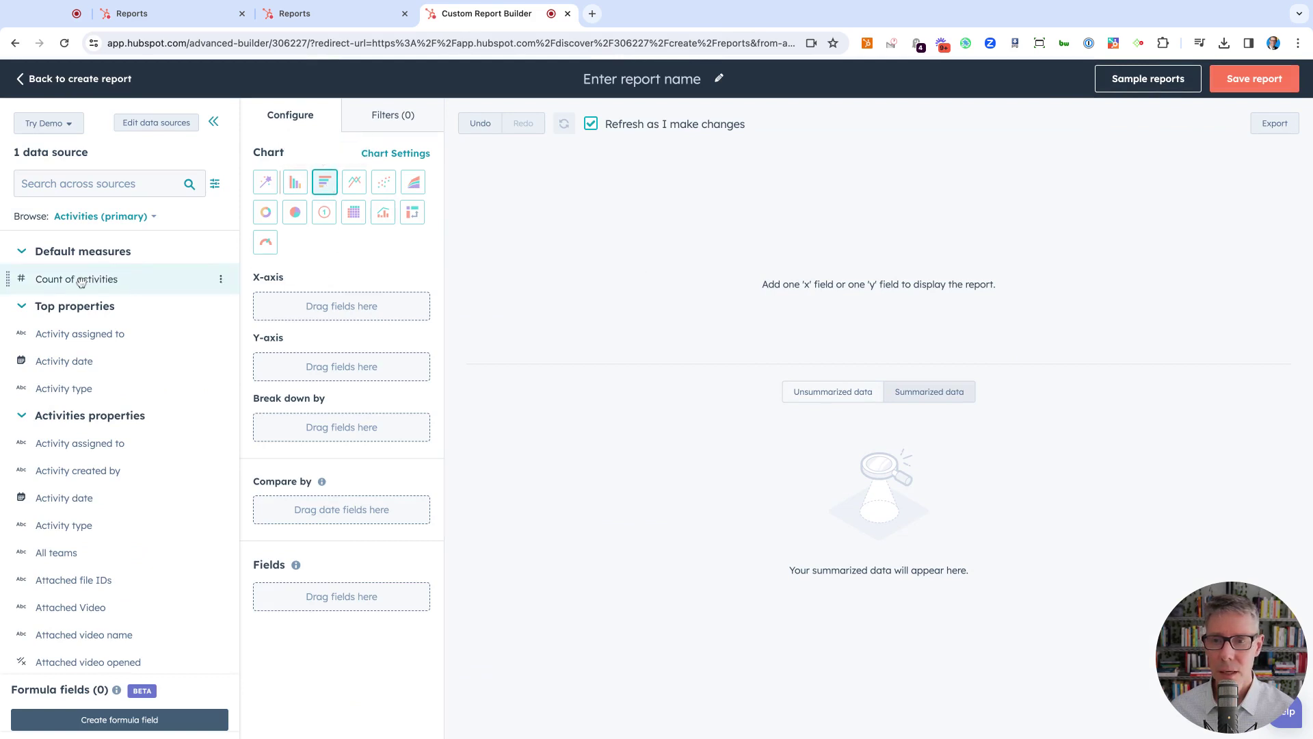
left_click_drag(80, 283, 356, 597)
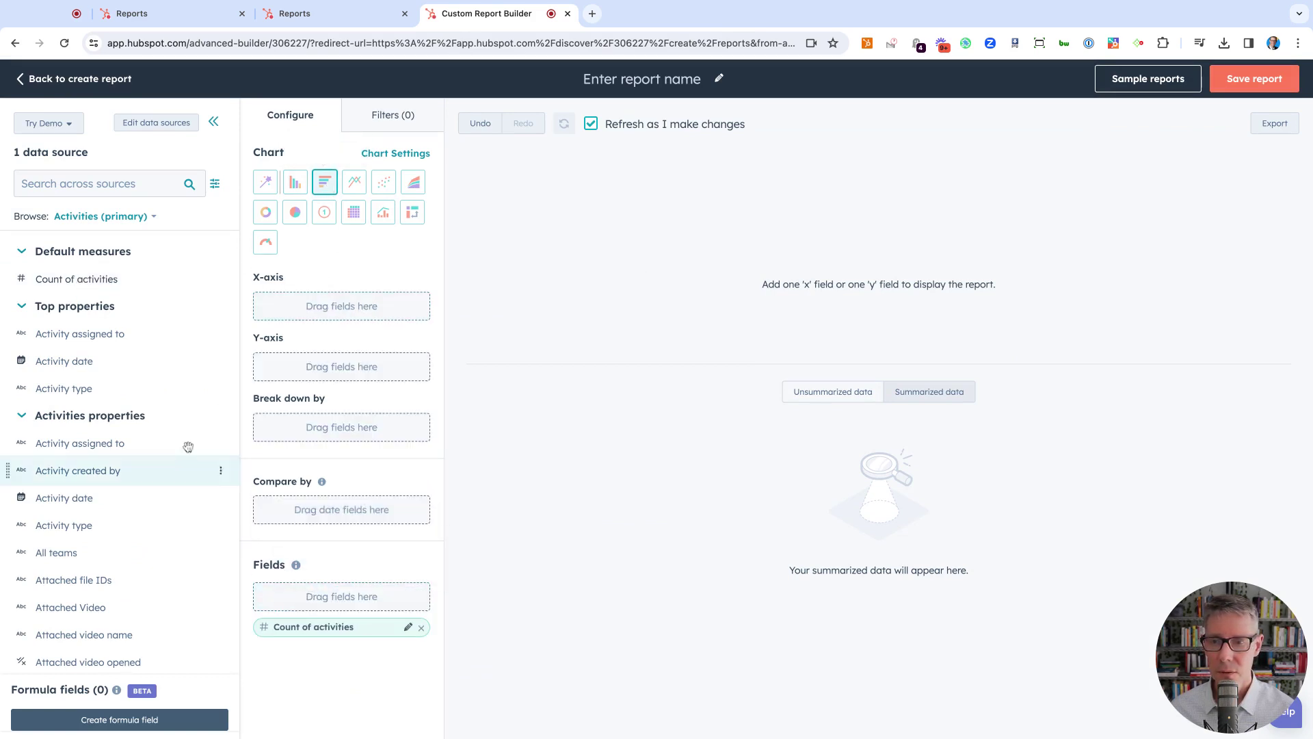
left_click_drag(72, 335, 328, 610)
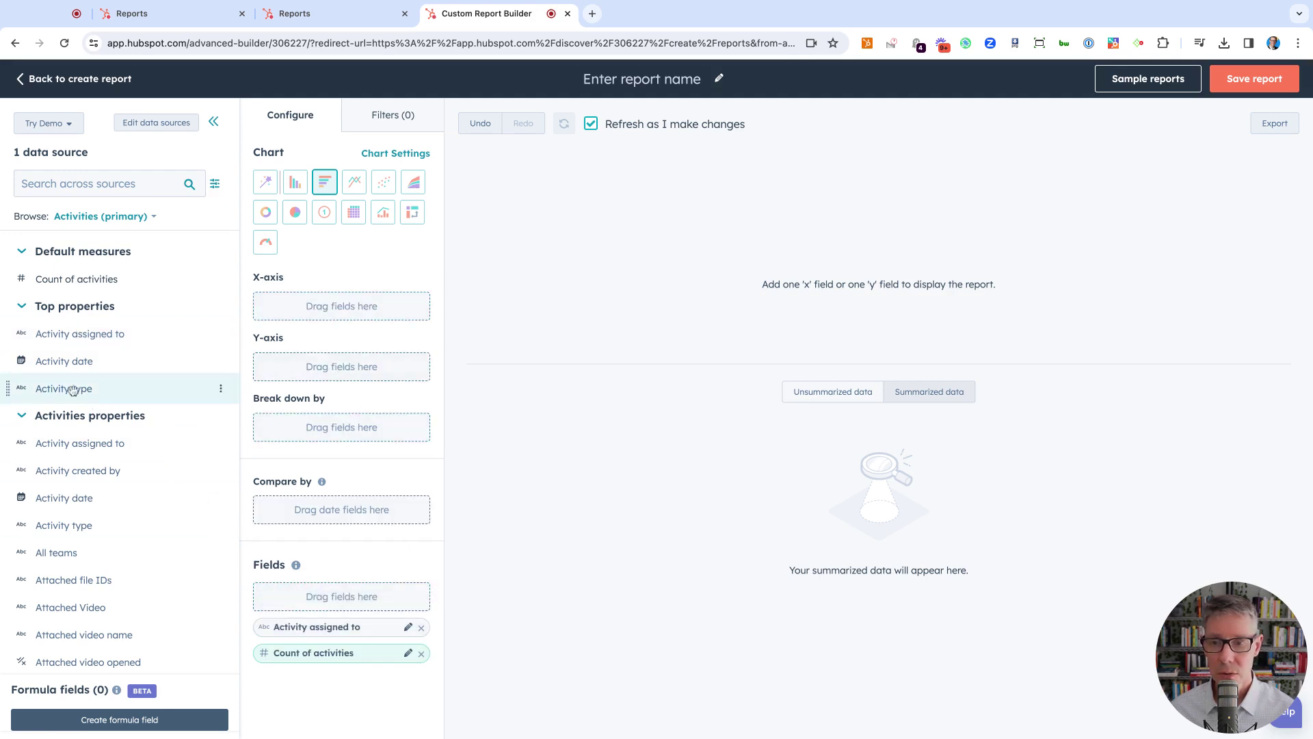
left_click_drag(72, 390, 304, 599)
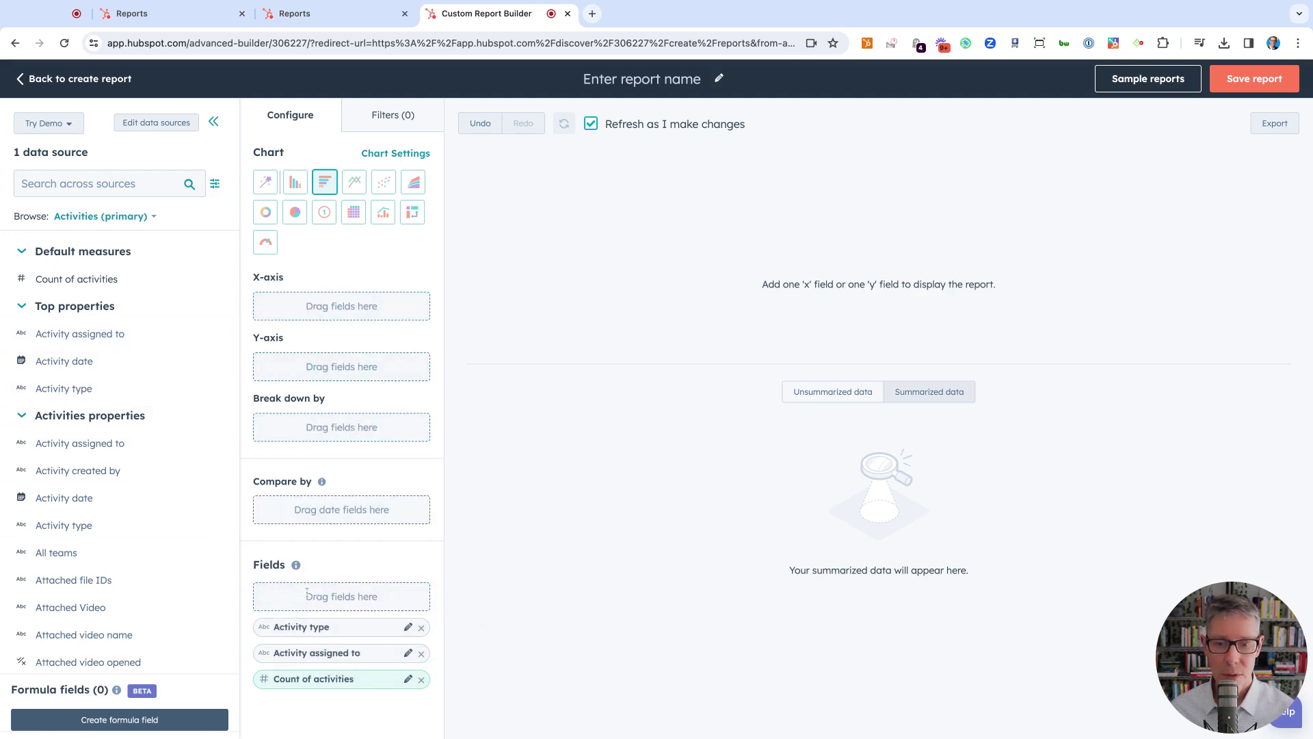
Add an Activity date filter set to 'is Last 30 days'.
left_click(389, 118)
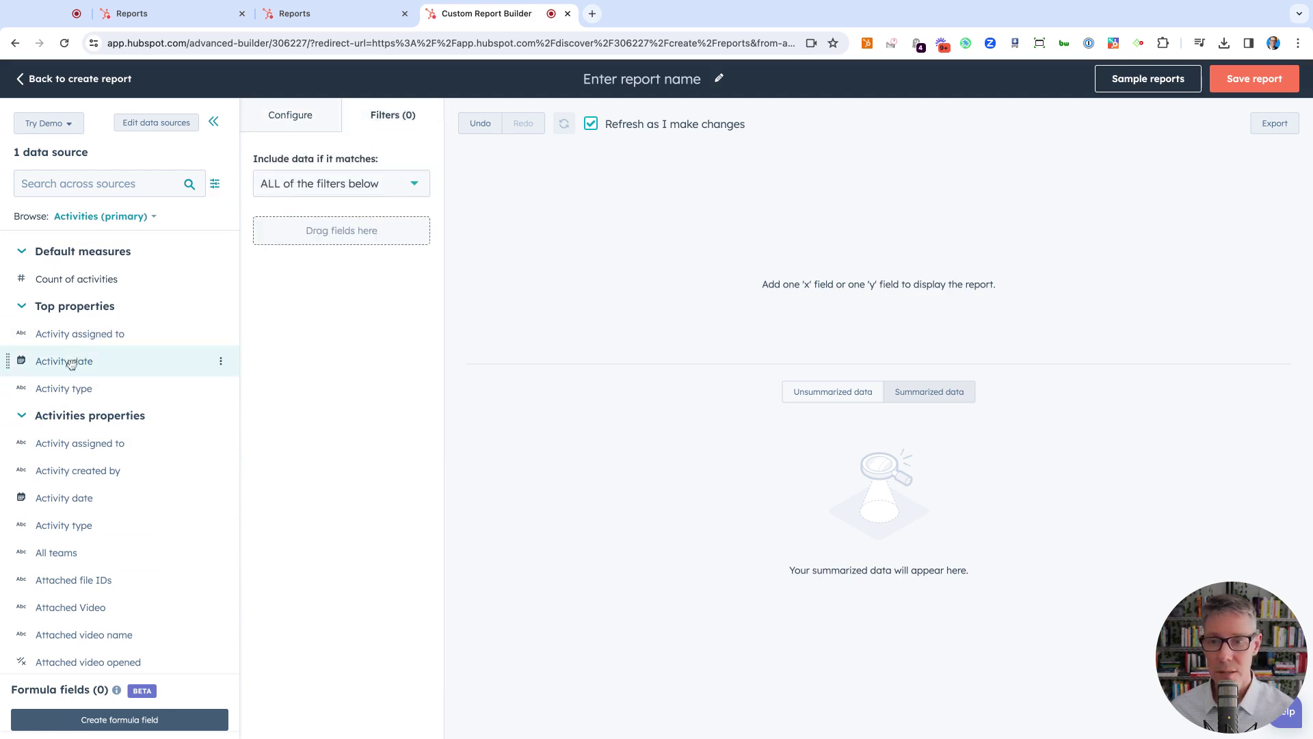
left_click_drag(71, 364, 325, 219)
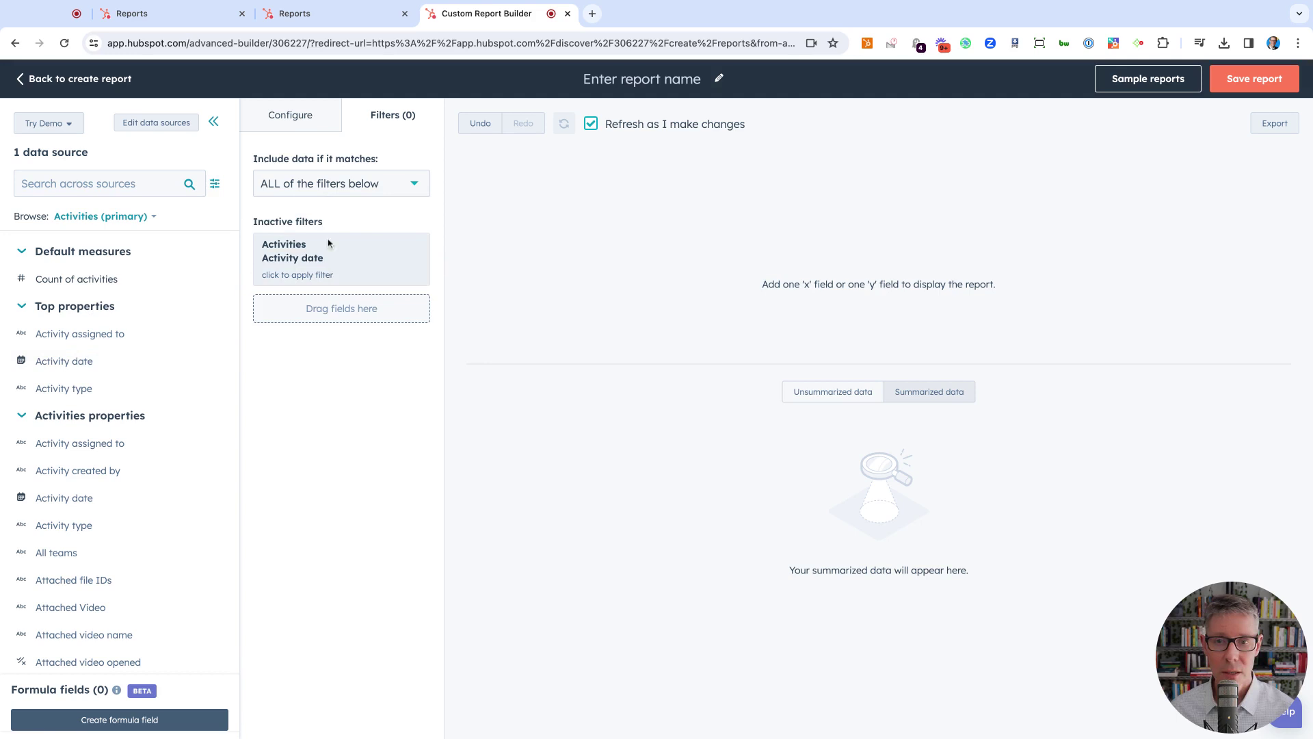
left_click(336, 257)
left_click(463, 301)
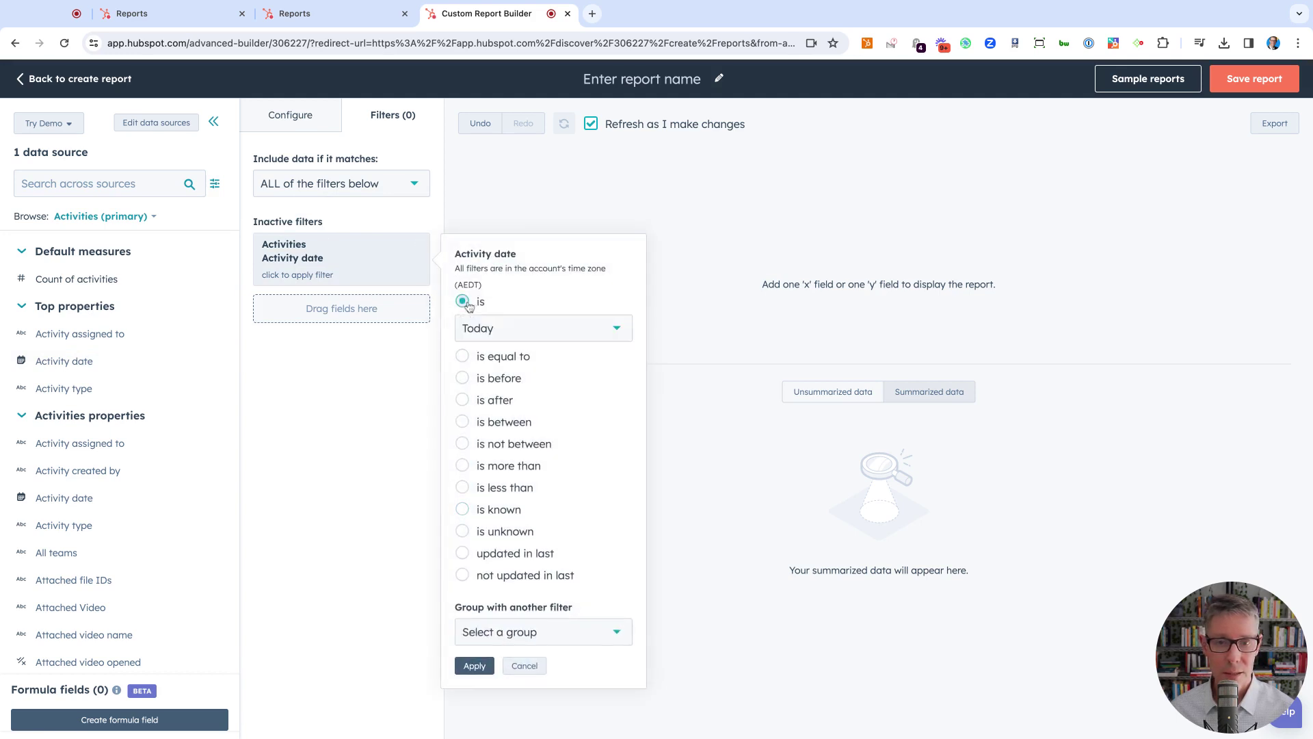
left_click(522, 339)
scroll(532, 444, "down", 1)
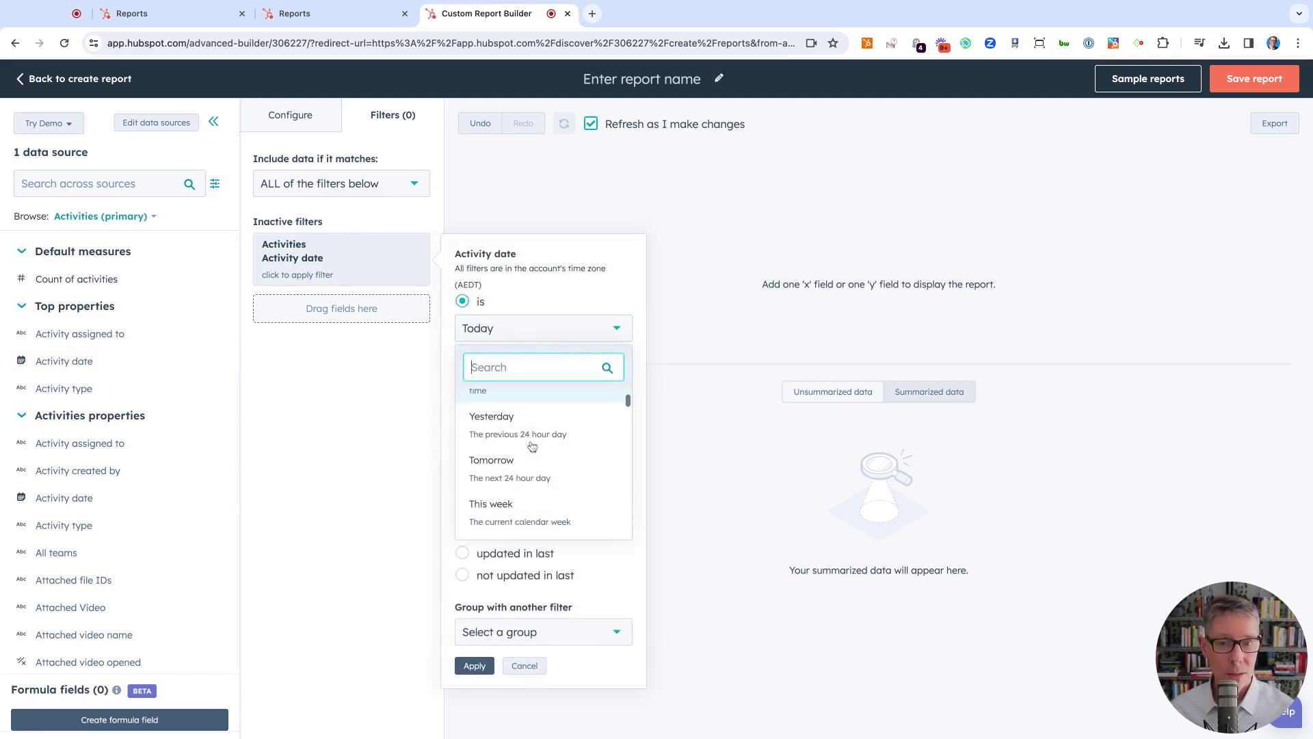
scroll(532, 446, "down", 10)
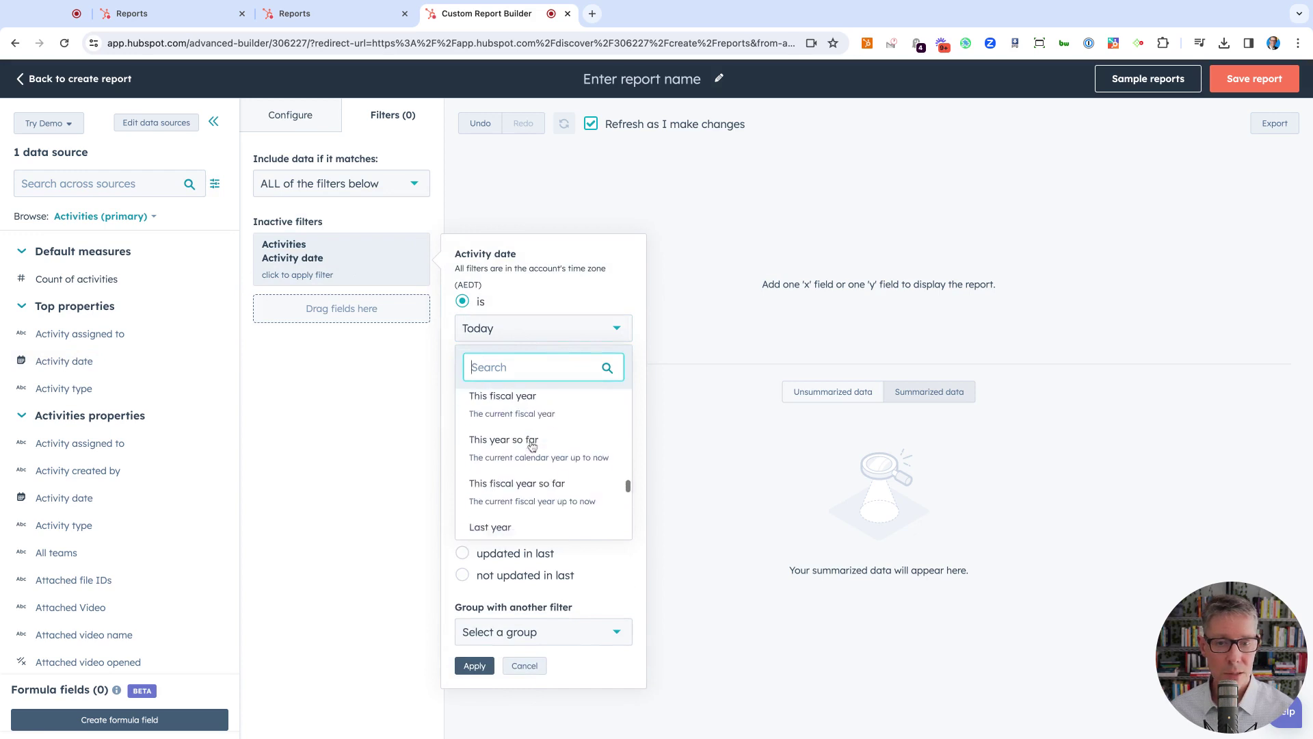
scroll(533, 446, "down", 5)
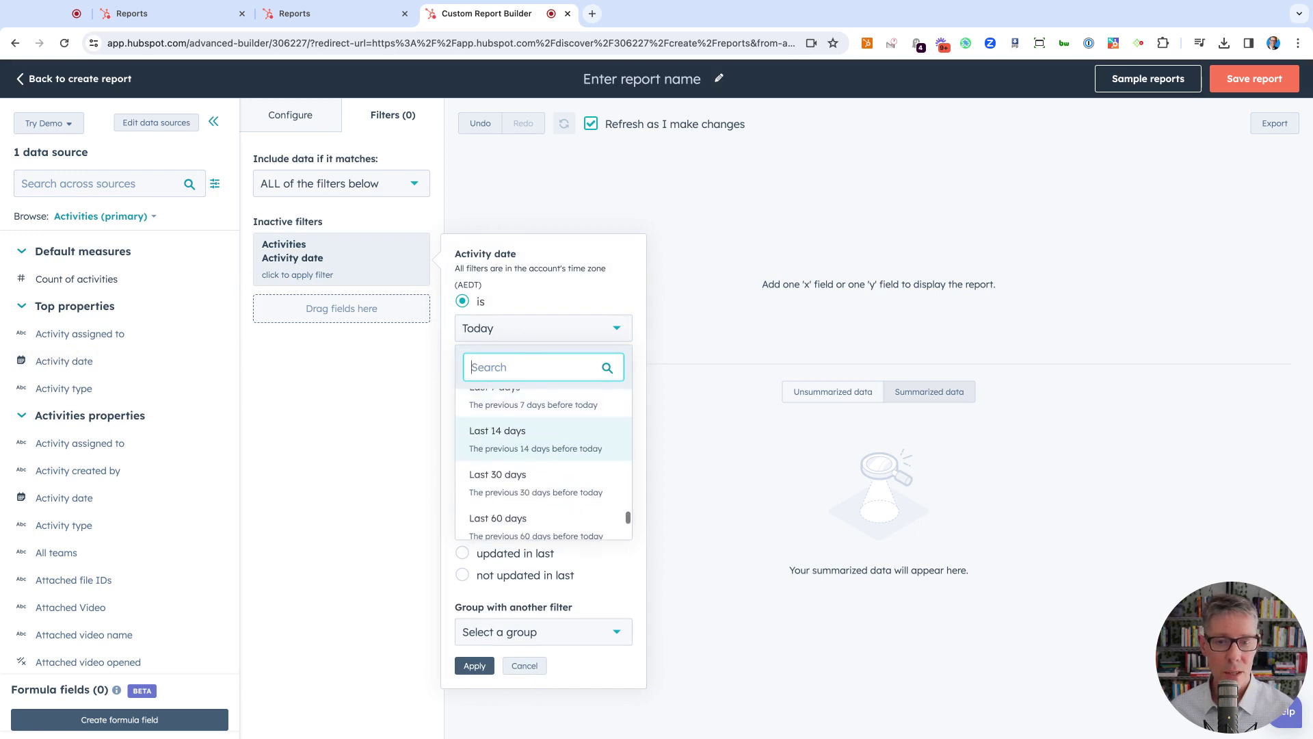
scroll(590, 469, "down", 1)
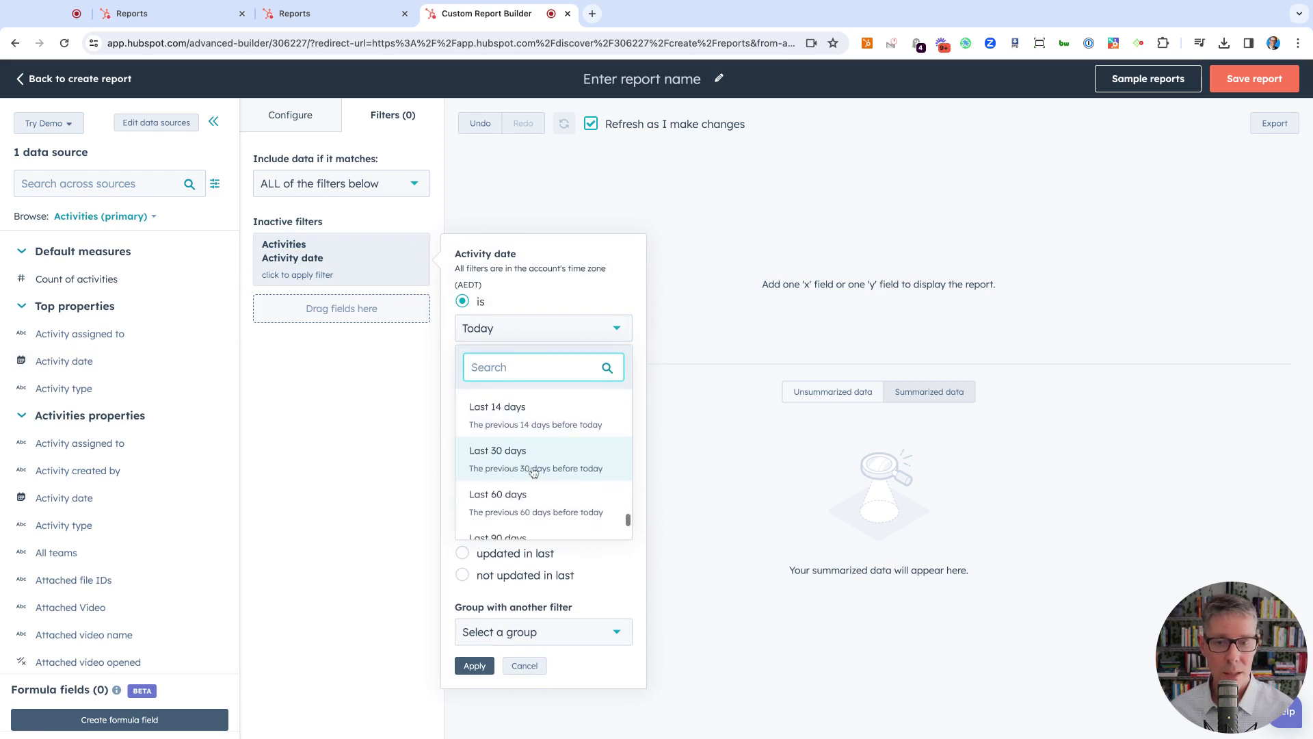
left_click(580, 454)
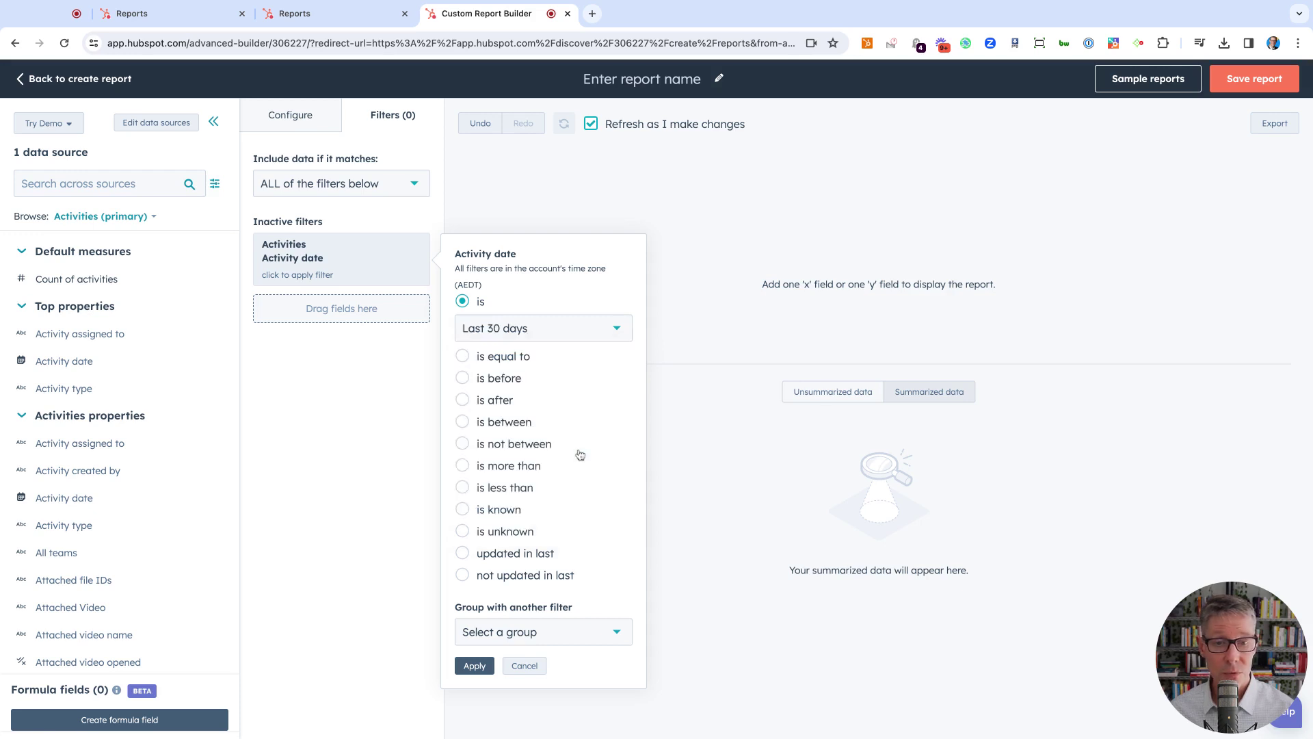
left_click(474, 666)
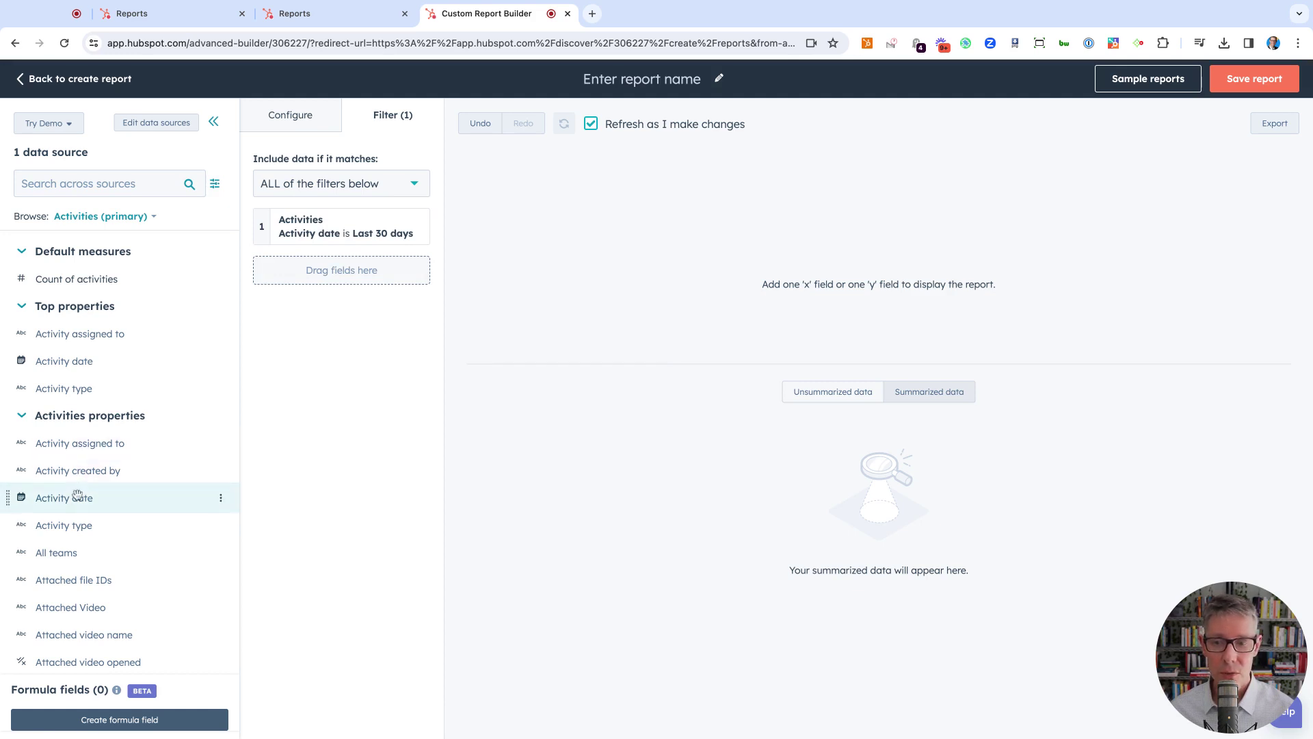
Add a second Activity date filter set to 'is Today'.
left_click_drag(81, 498, 335, 273)
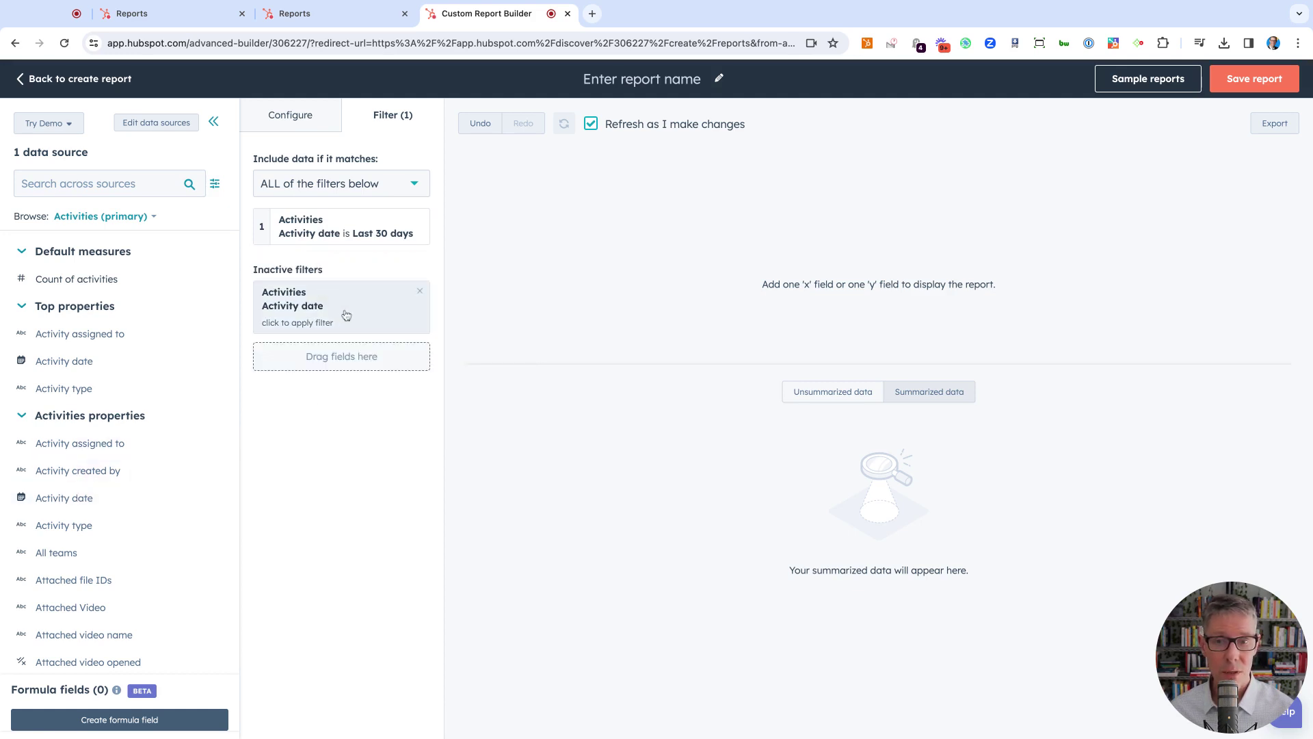
left_click(368, 310)
left_click(463, 164)
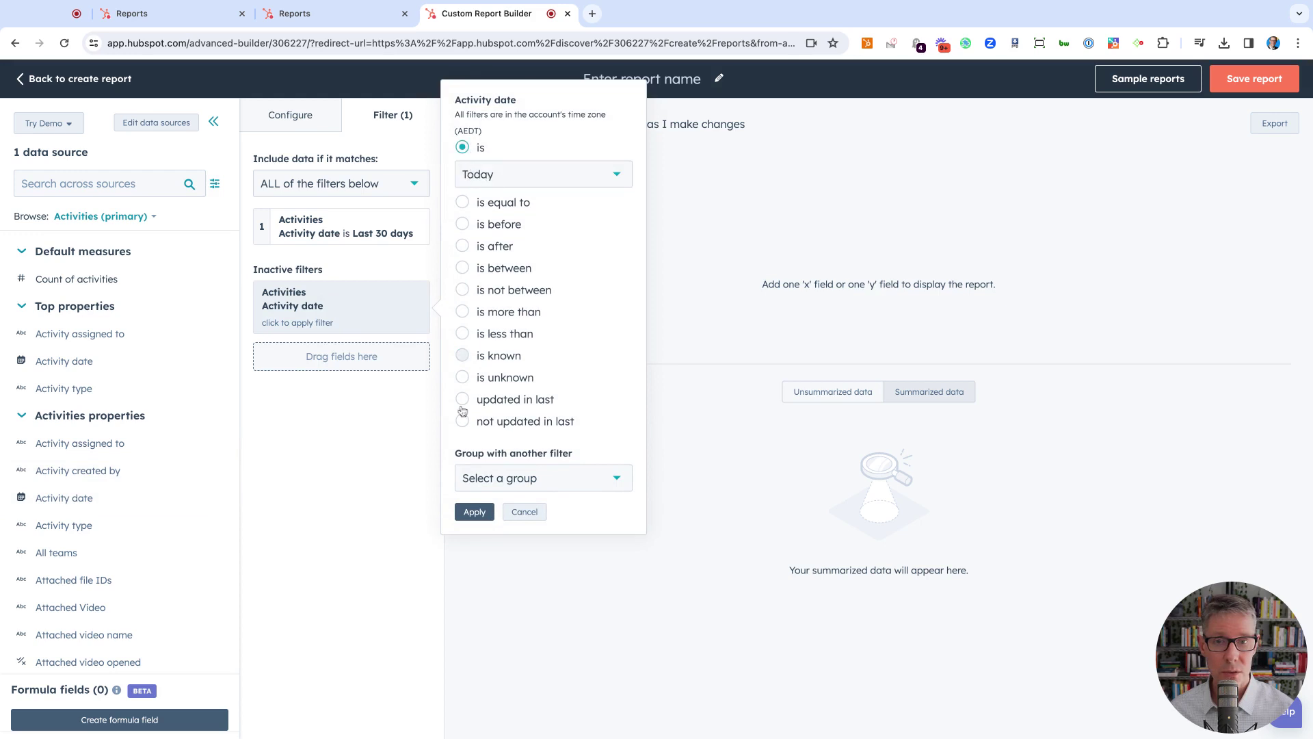
left_click(474, 513)
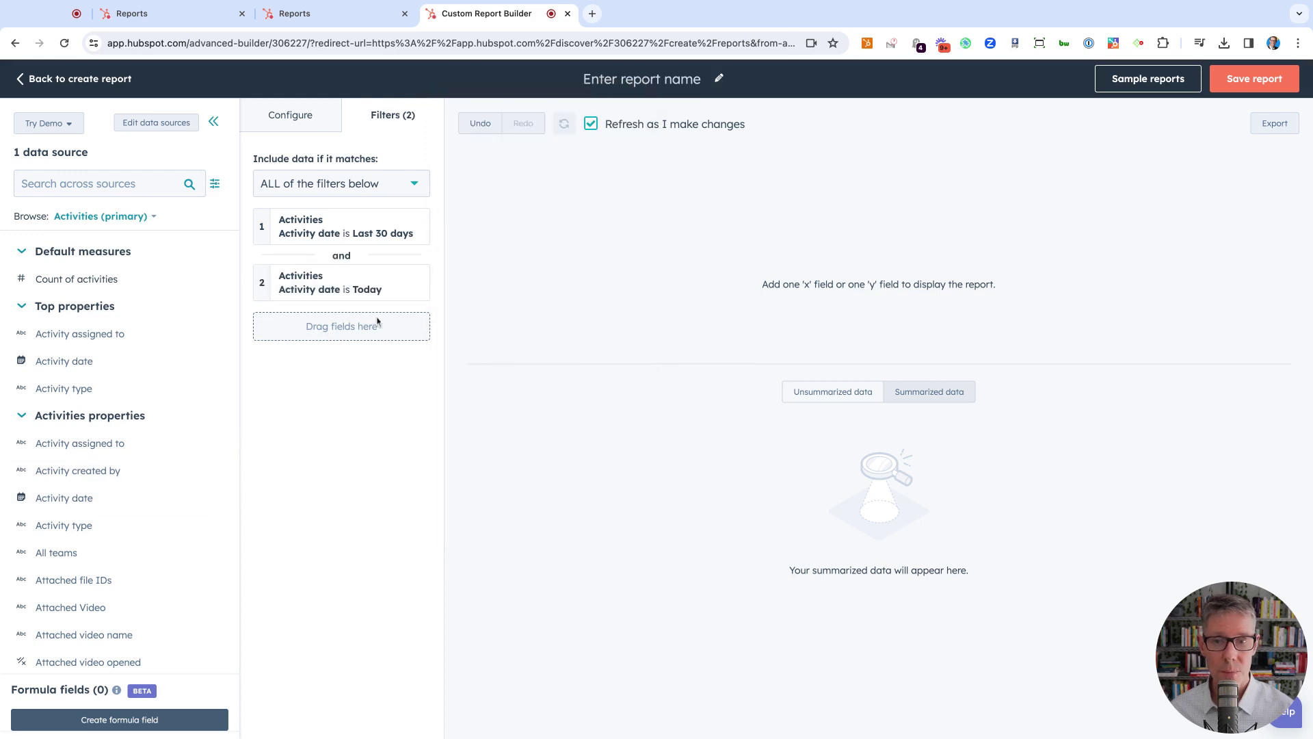
Make the report match ANY of the filters and return to chart configuration.
left_click(322, 191)
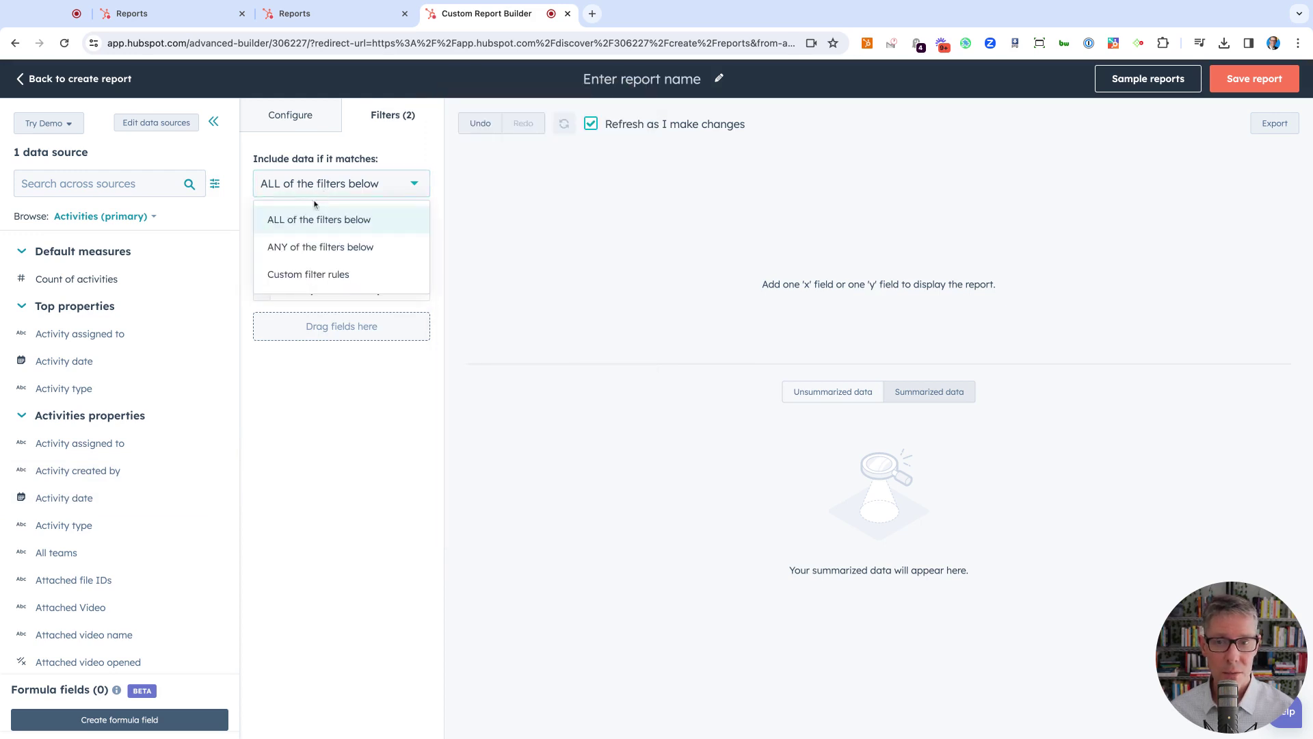
left_click(318, 220)
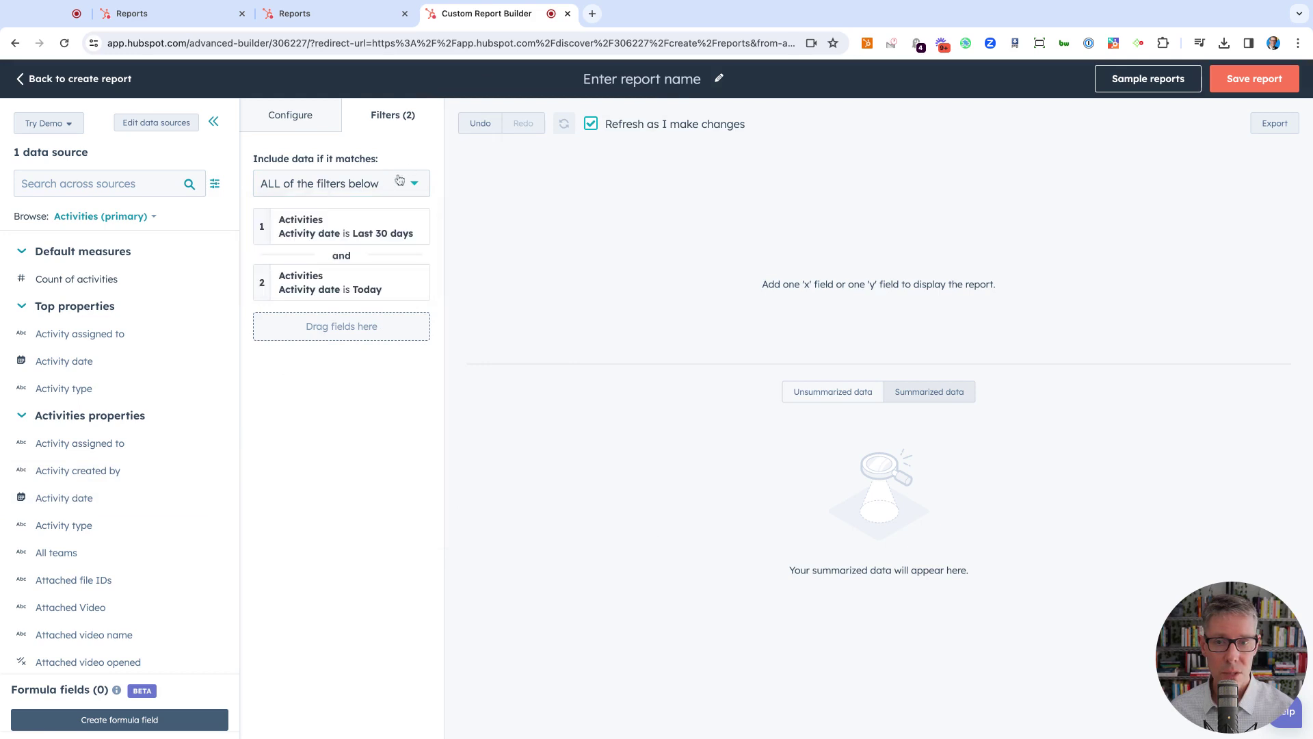
left_click(332, 183)
left_click(314, 246)
left_click(292, 122)
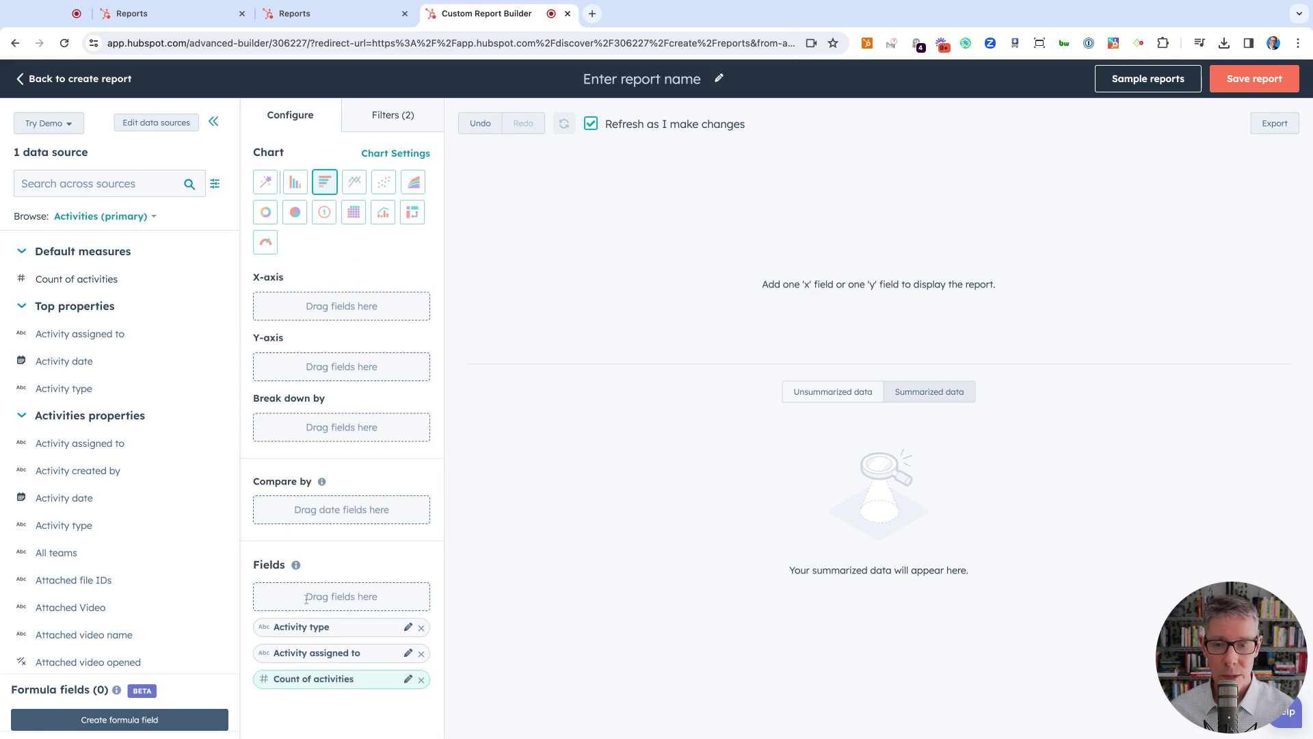
Put Activity assigned to on the Y-axis, Count of activities on the X-axis, broken down by Activity type.
left_click_drag(305, 659, 314, 366)
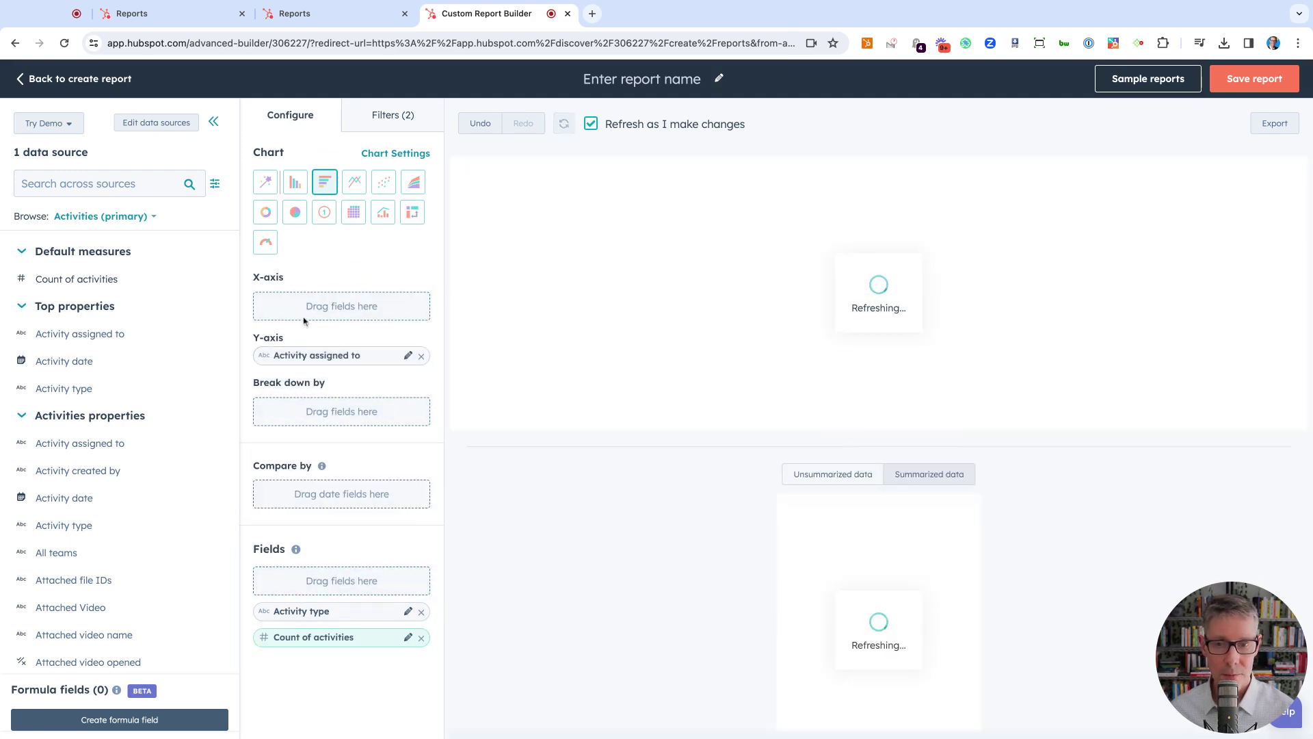
left_click_drag(310, 643, 312, 302)
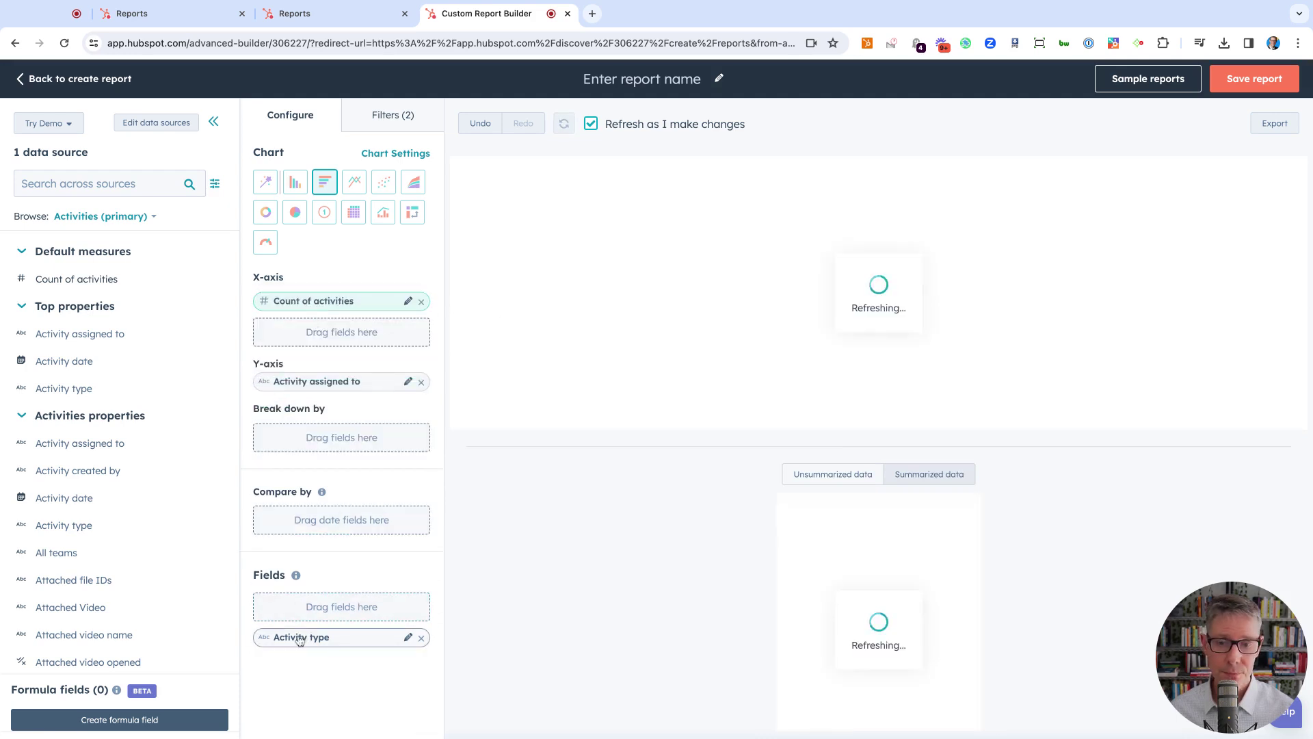
left_click_drag(299, 637, 305, 435)
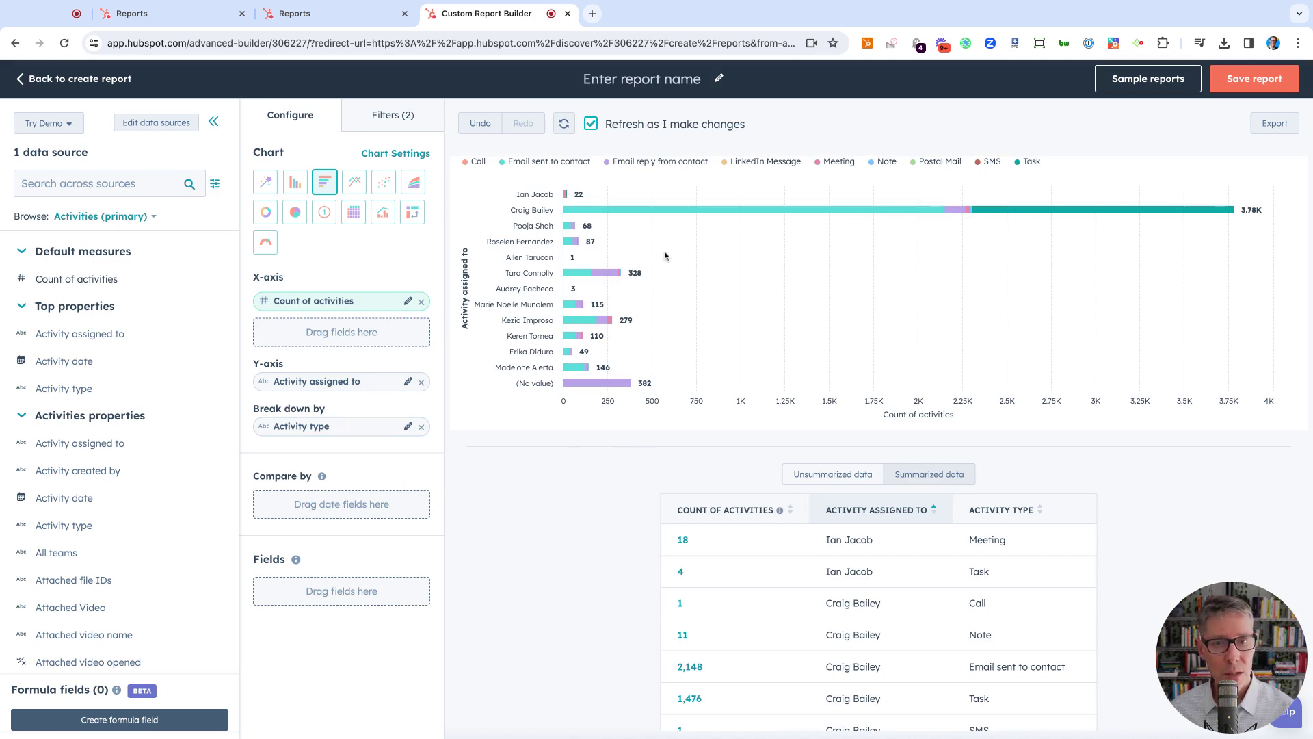
mouse_move(722, 210)
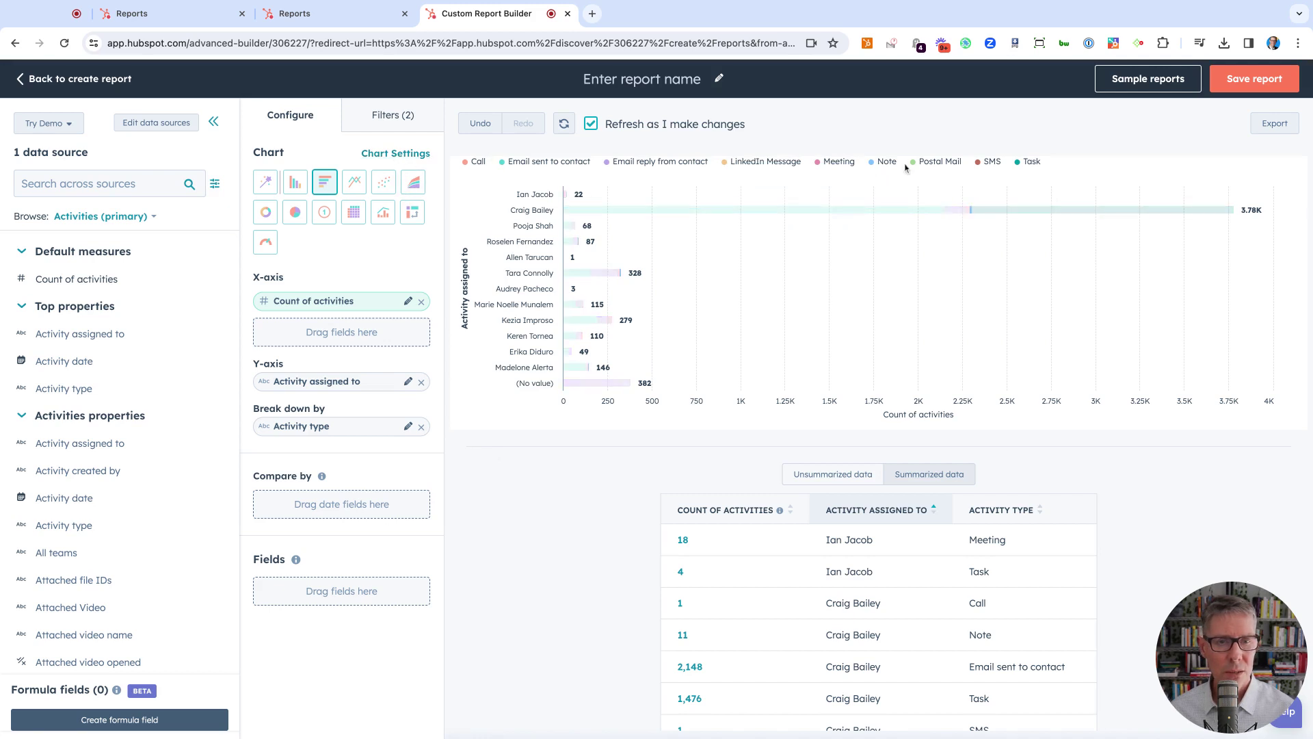
Set the horizontal bar chart's Legend Position to Bottom and close the chart settings.
left_click(396, 154)
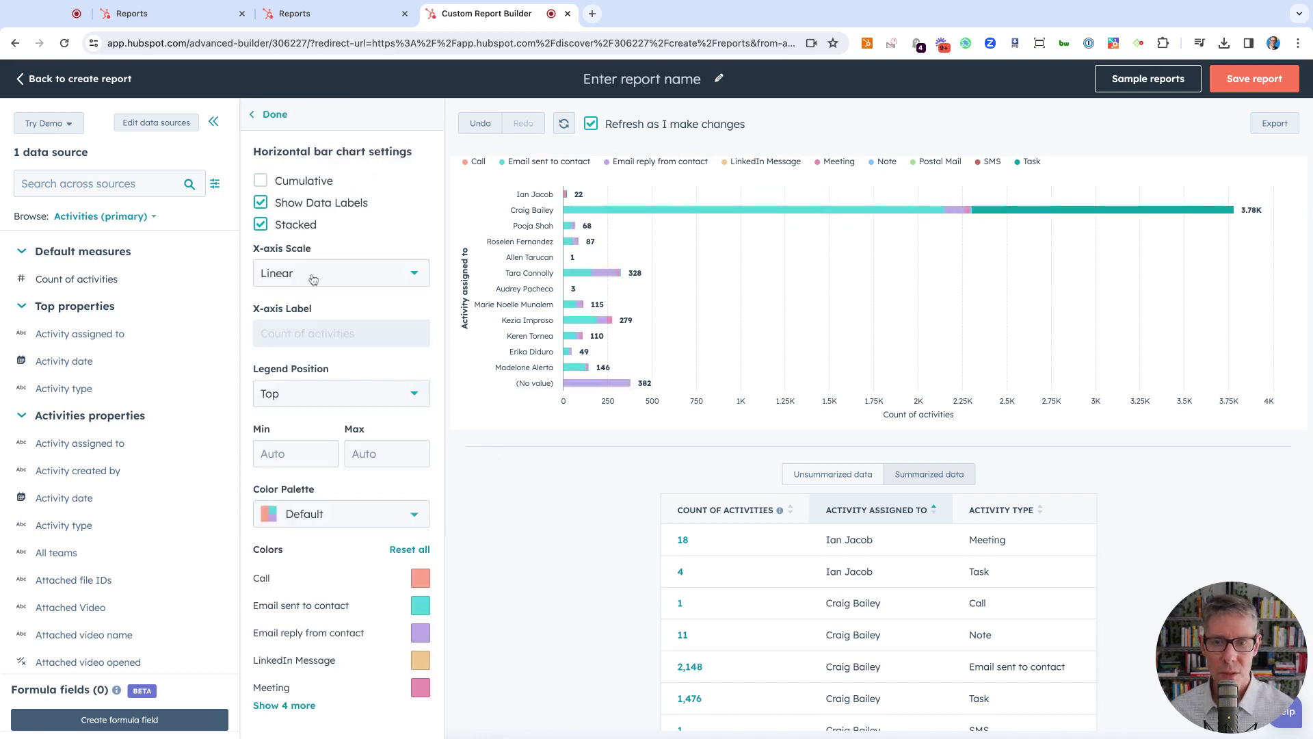
left_click(291, 401)
left_click(316, 455)
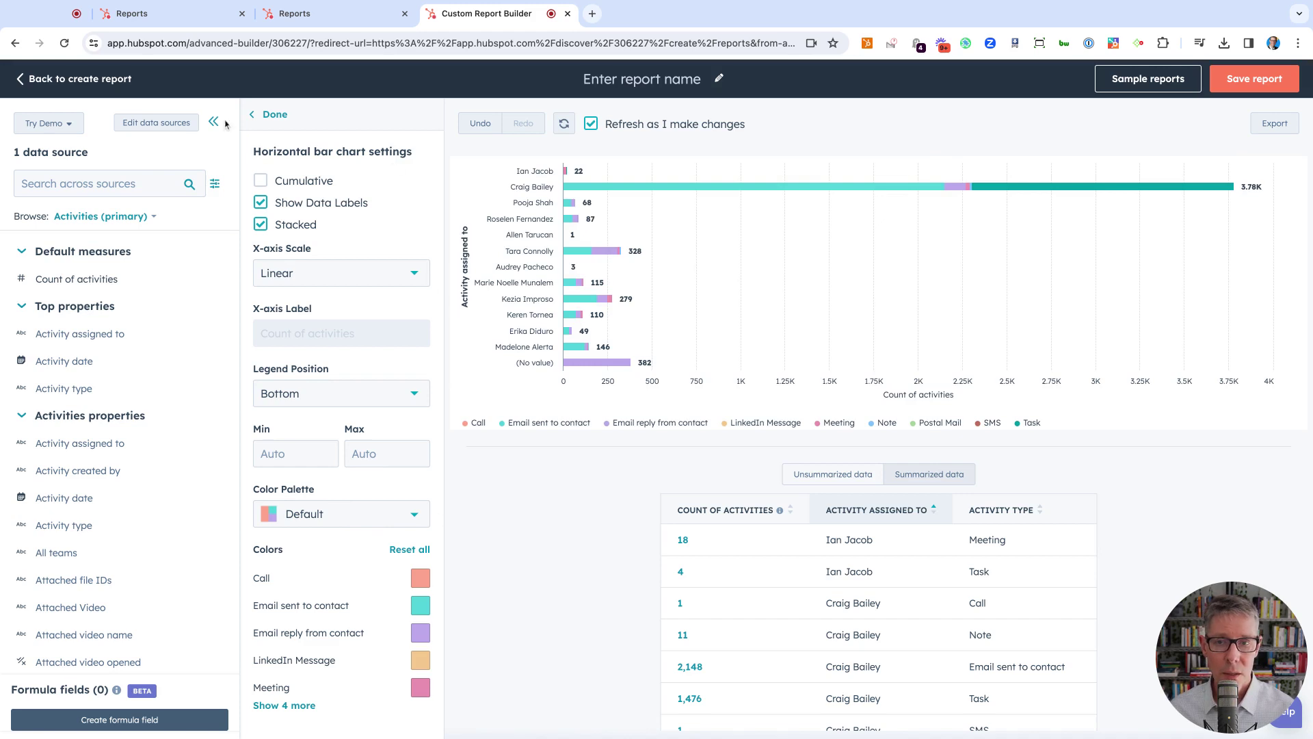
left_click(274, 115)
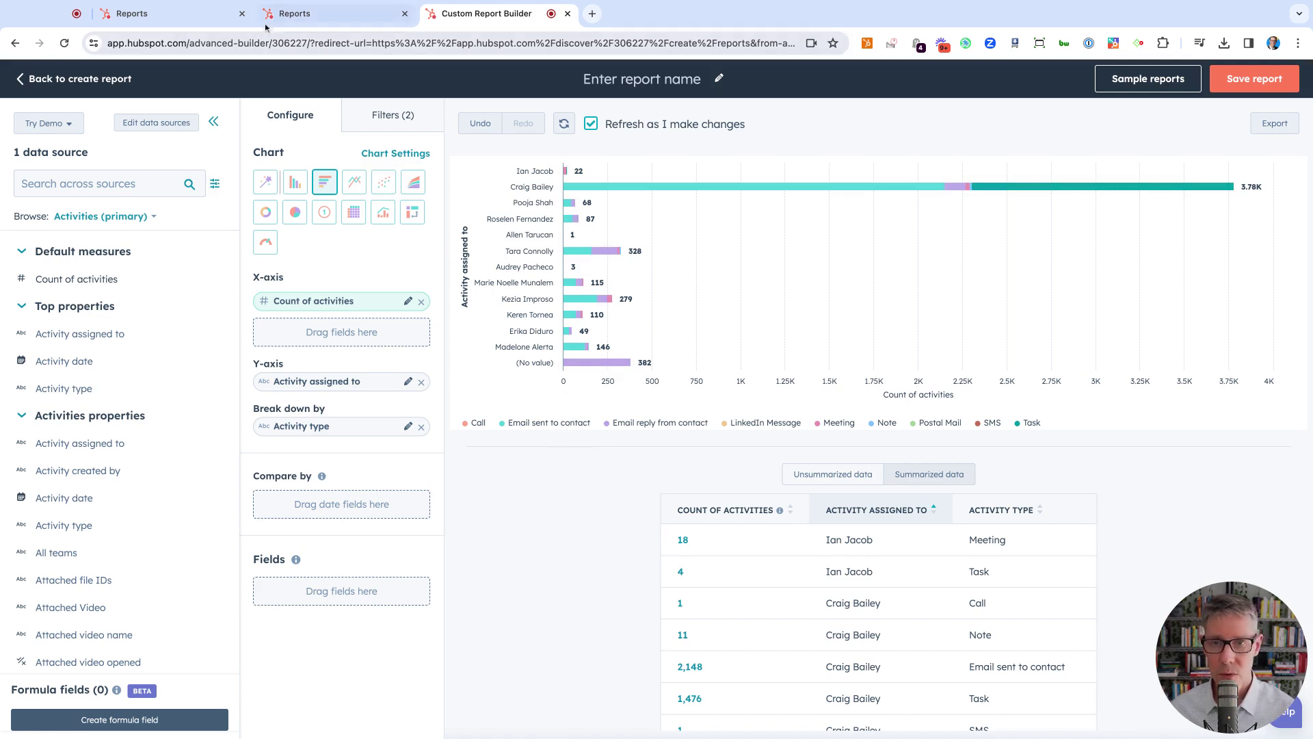
Compare against the Sales Activities report, then return to the Completed activities report.
left_click(168, 23)
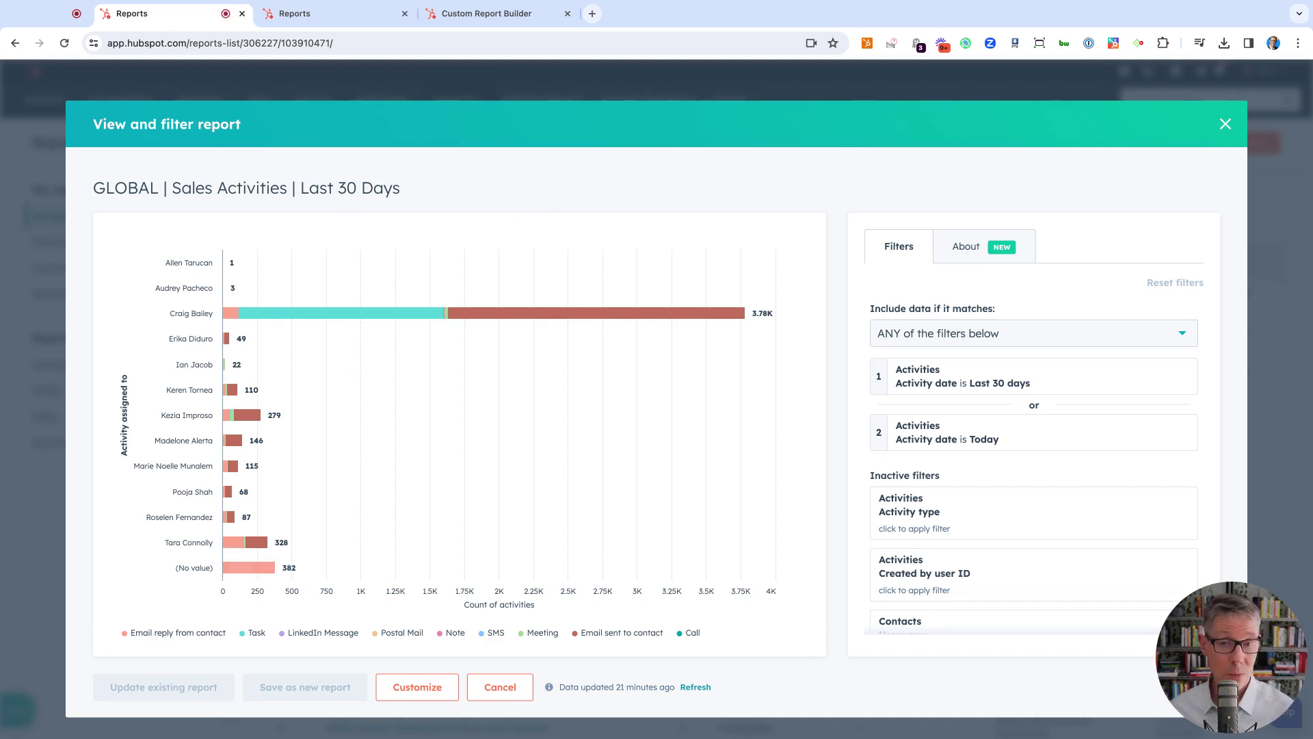
left_click(324, 17)
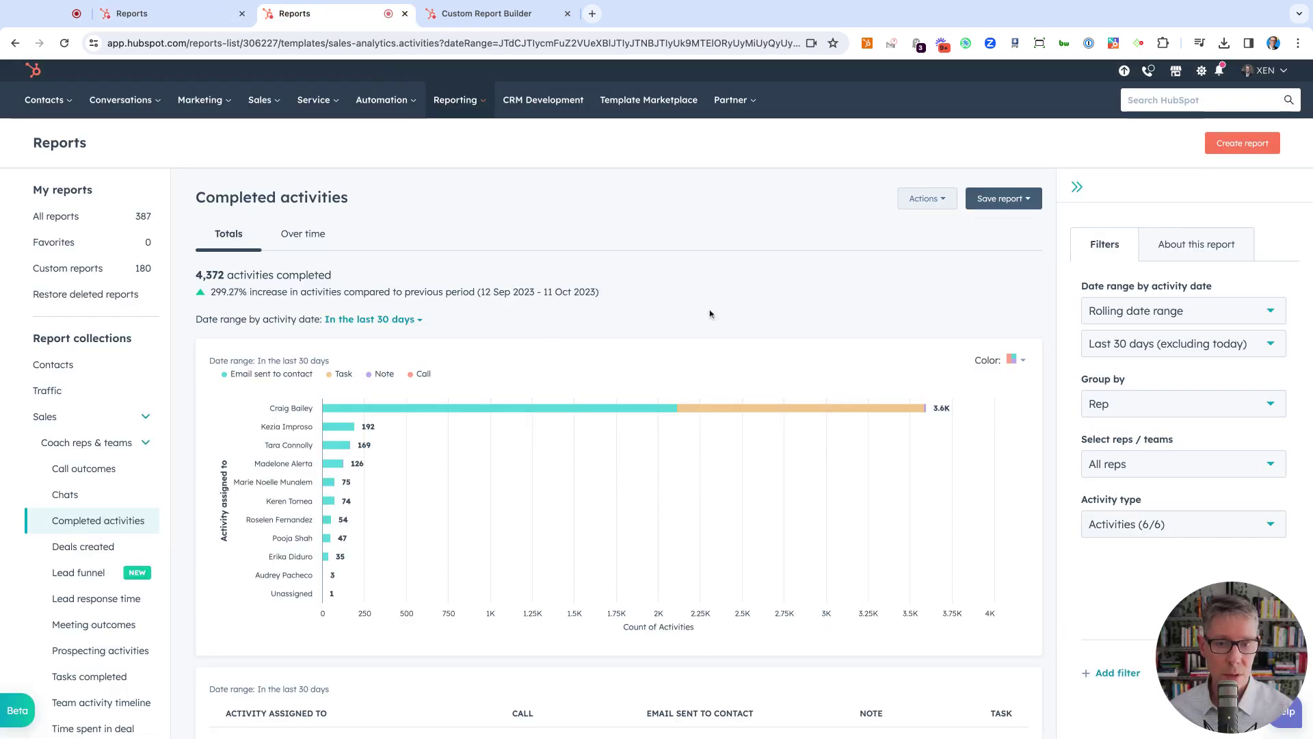